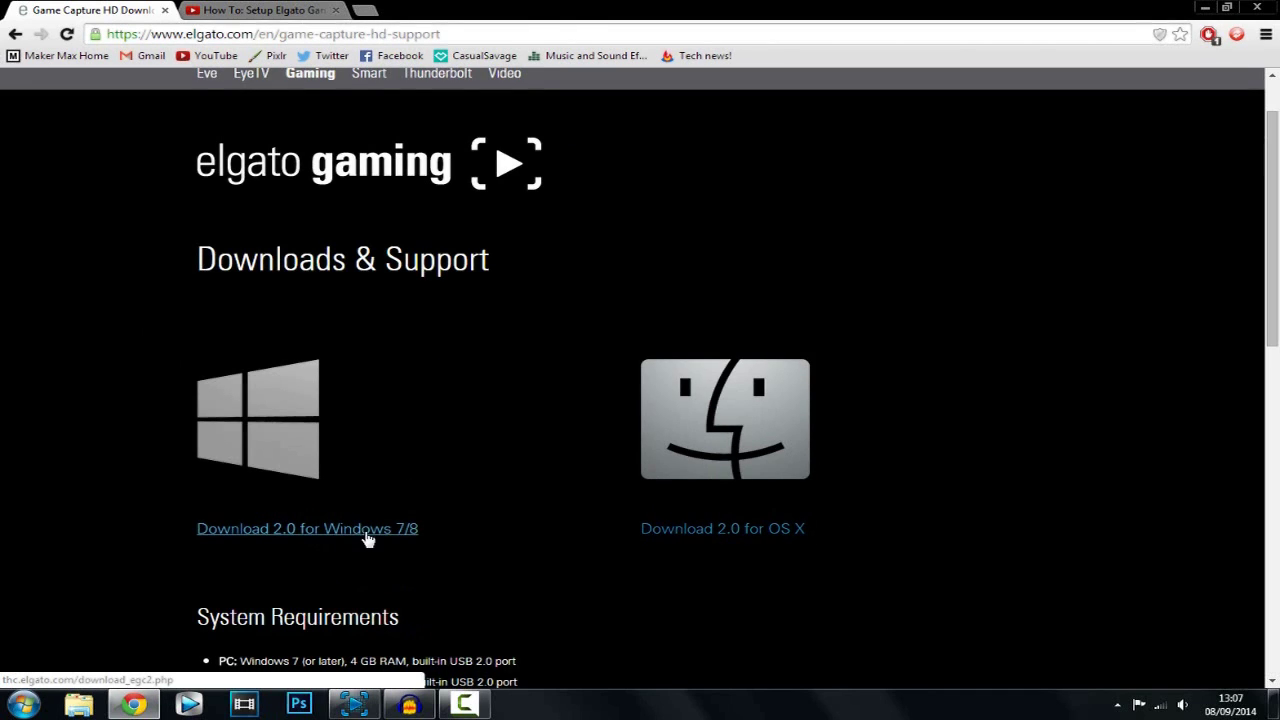
Examine the download links and system requirements on the Game Capture HD support page
scroll(7, 380, down, 3)
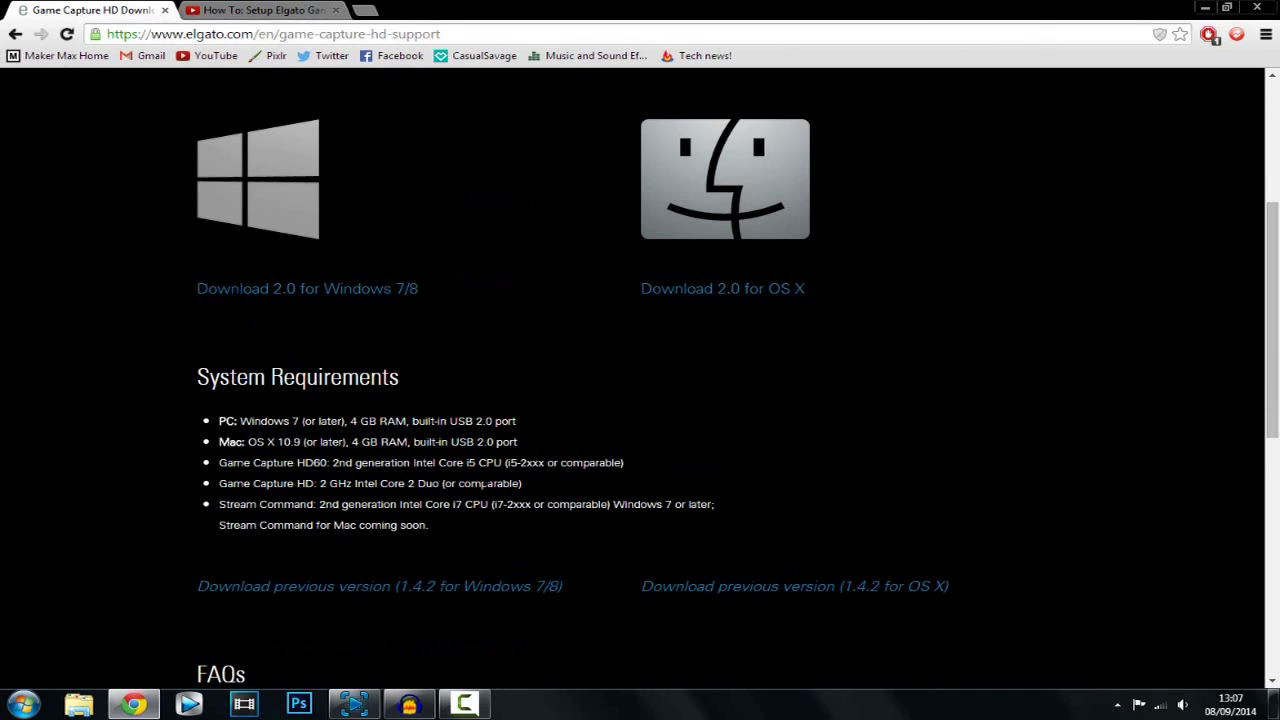
scroll(483, 483, down, 1)
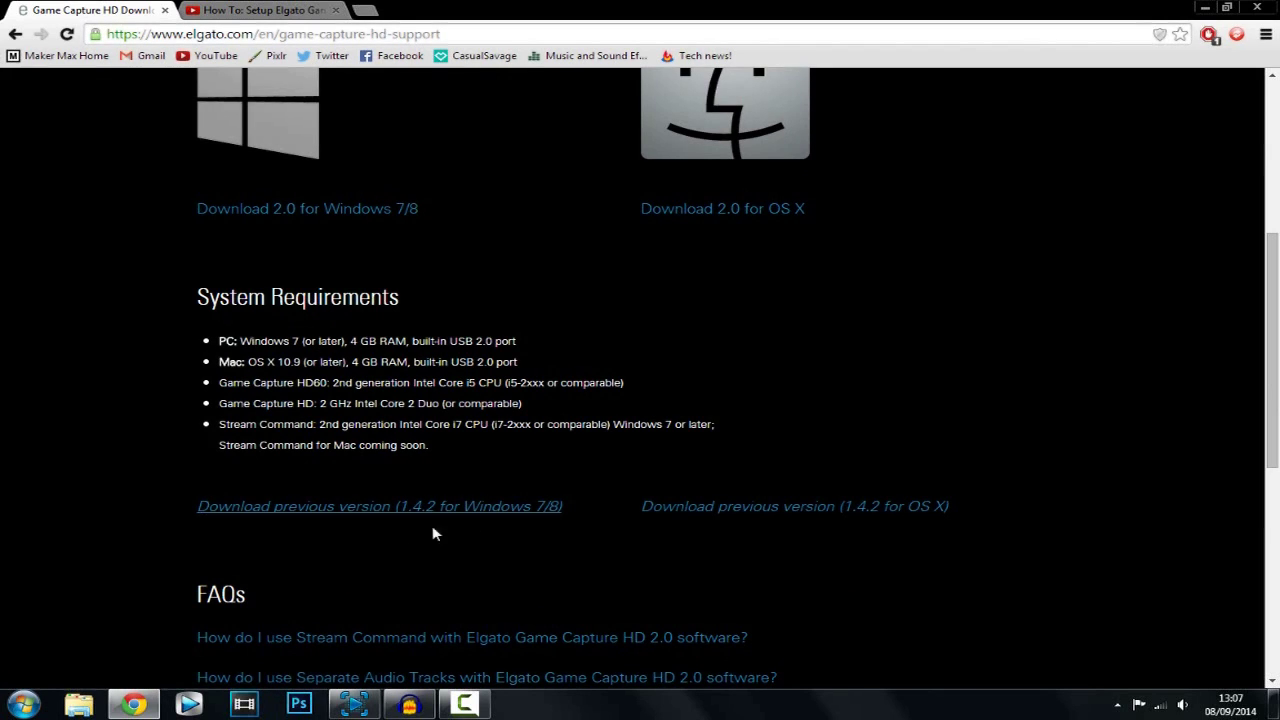
click(251, 509)
Switch to Game Capture HD and choose the Desktop as the library location in the preferences
key(super+d)
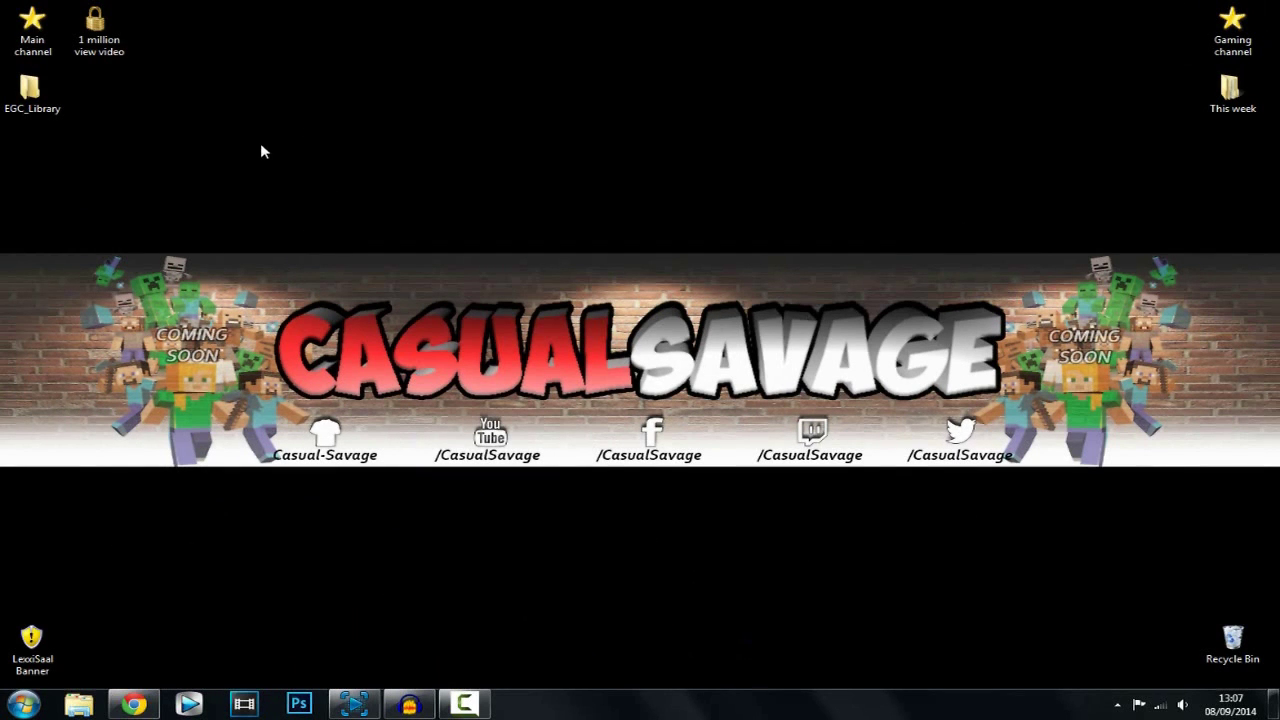
click(375, 705)
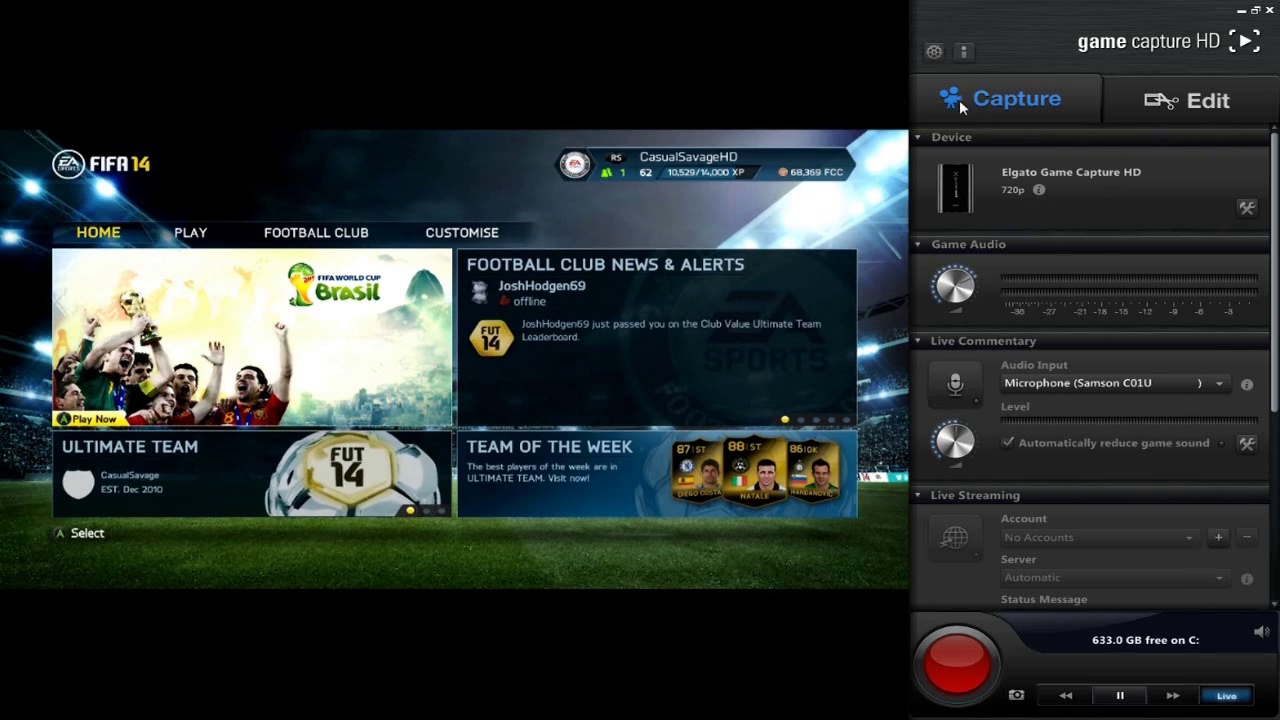
click(934, 53)
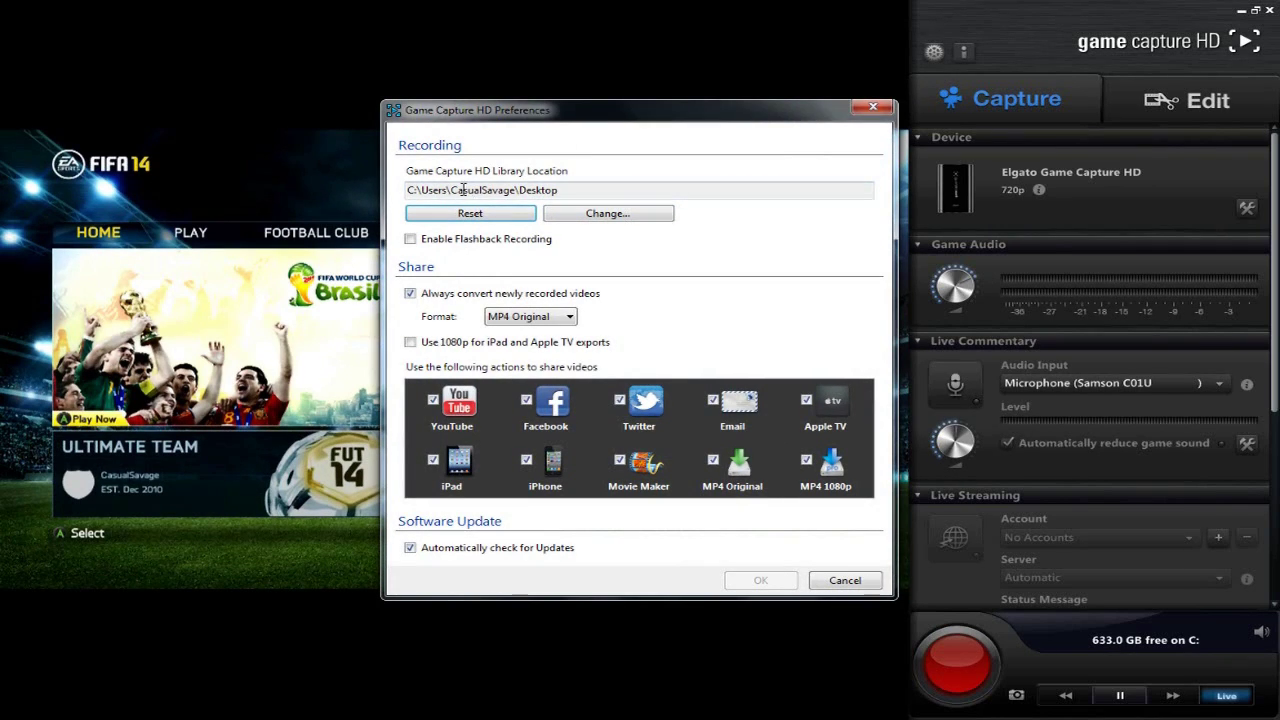
click(577, 218)
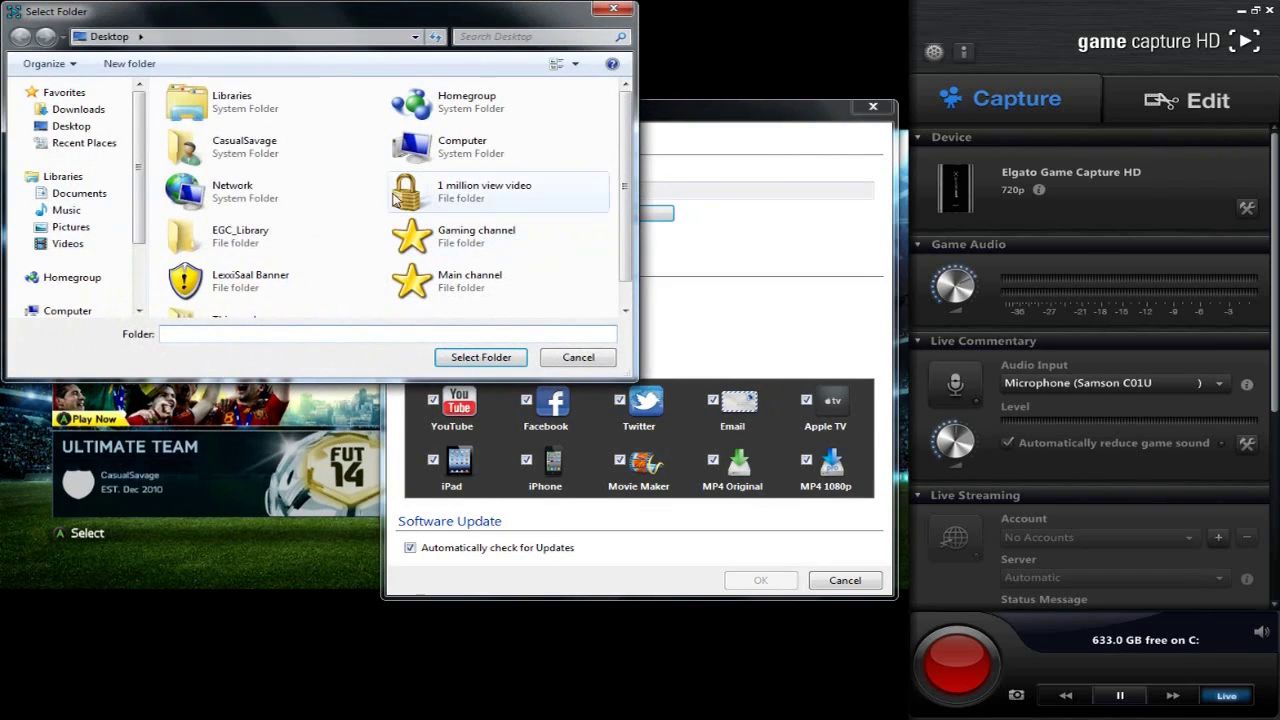
click(65, 126)
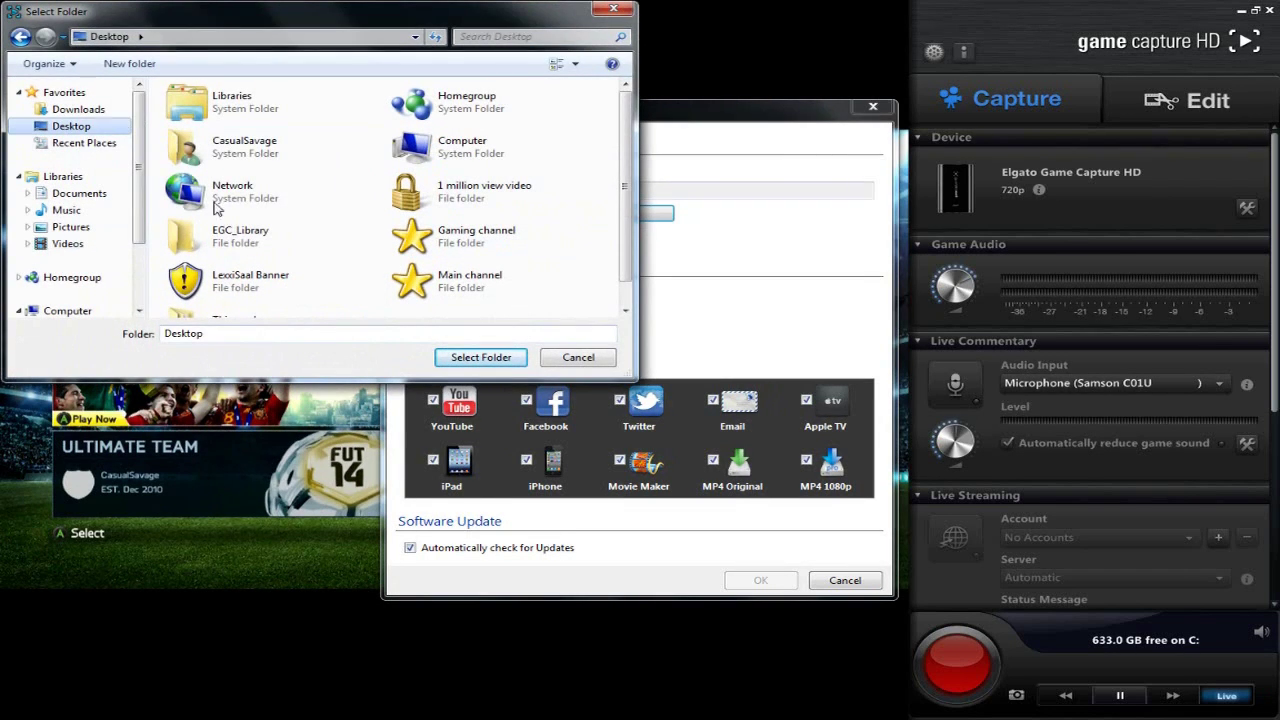
click(481, 357)
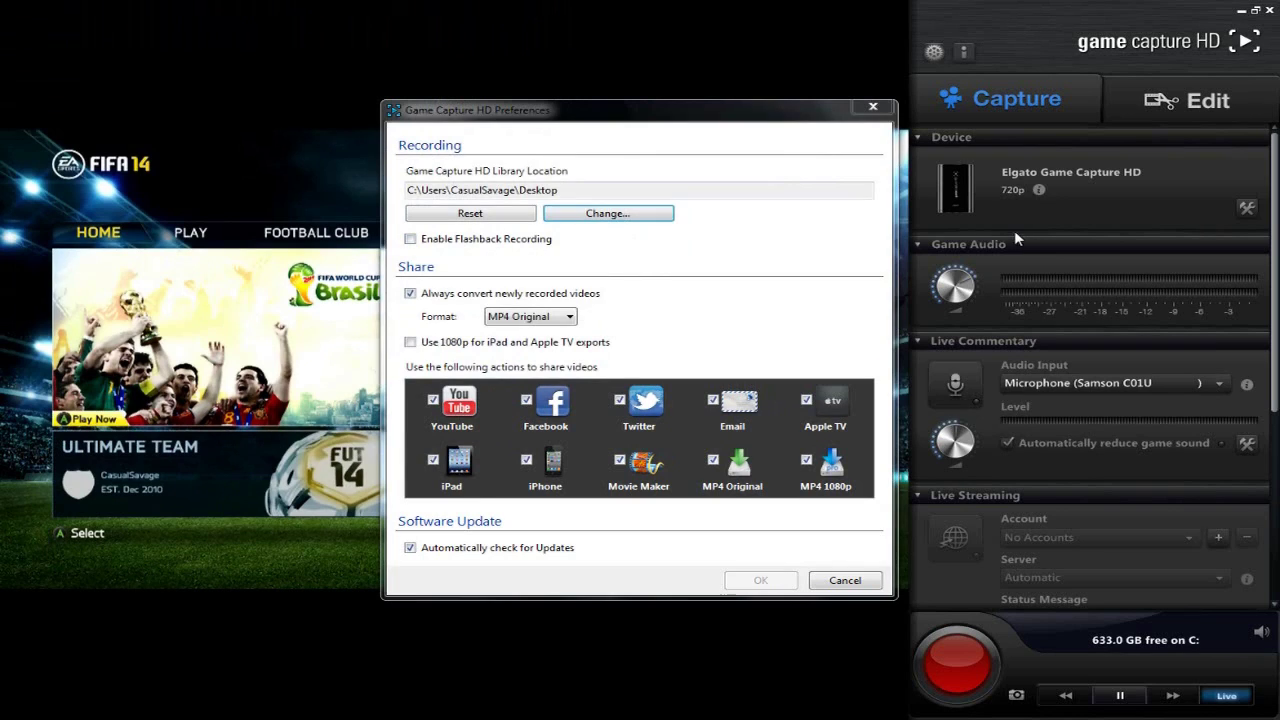
Review the Flashback Recording option and the conversion format for new recordings, and close the preferences
click(473, 240)
click(473, 240)
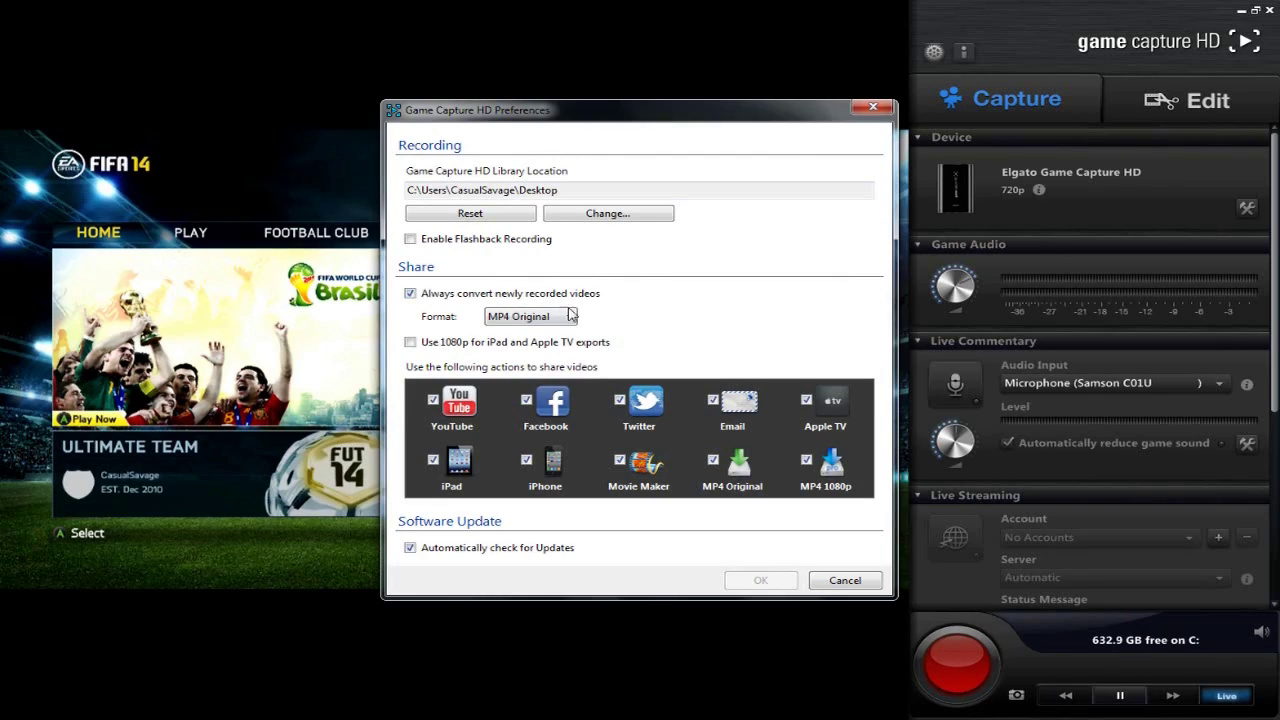
click(563, 313)
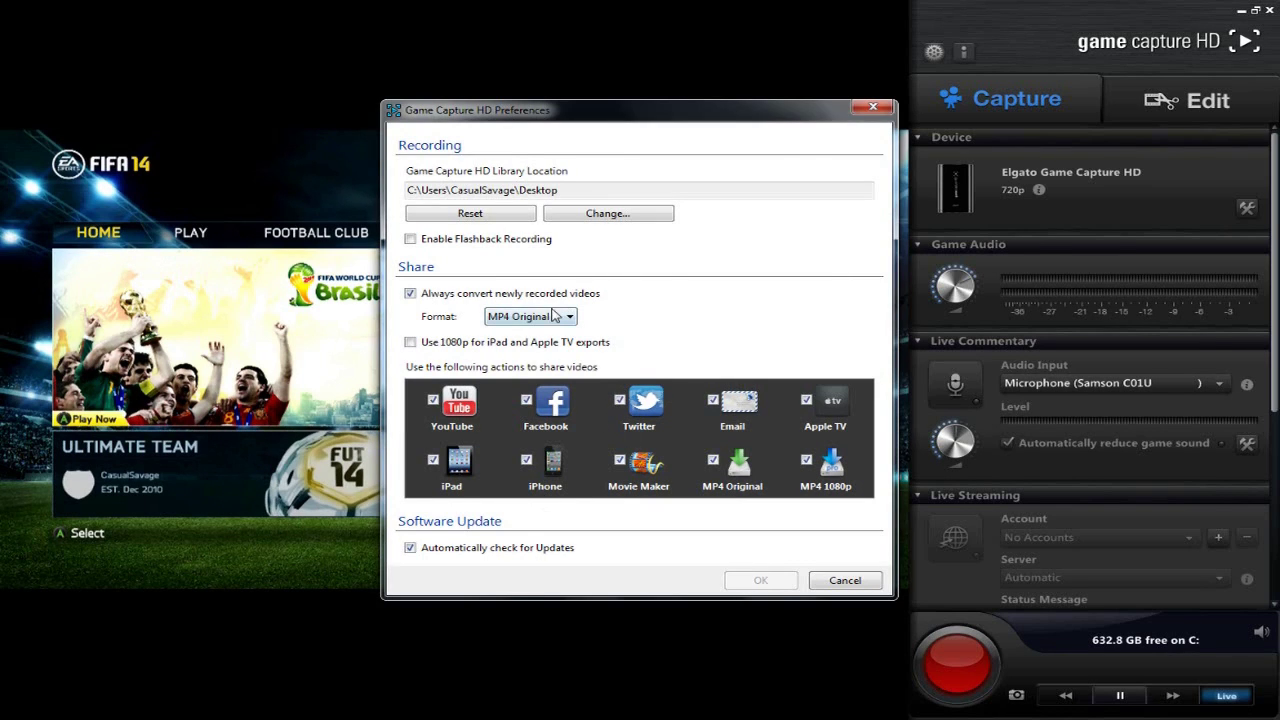
key(Escape)
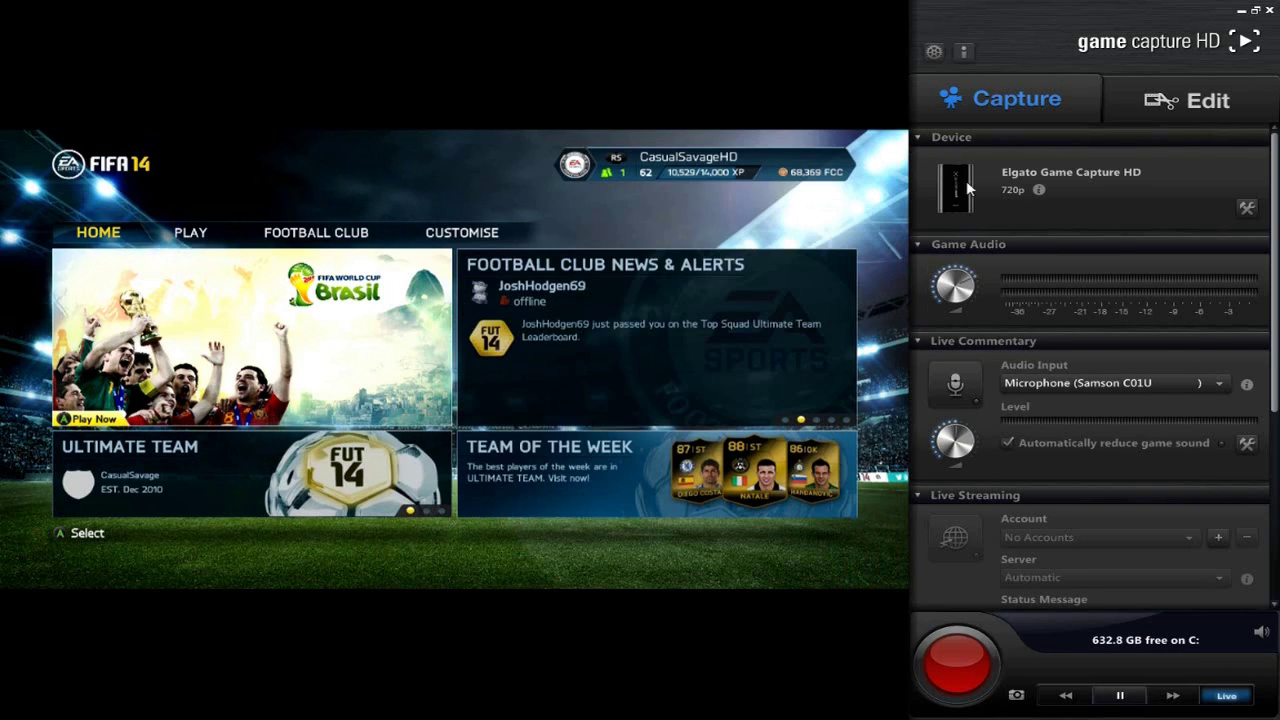
Review the input device and profile choices in the device's capture settings, choosing the HD 720 profile
click(1247, 208)
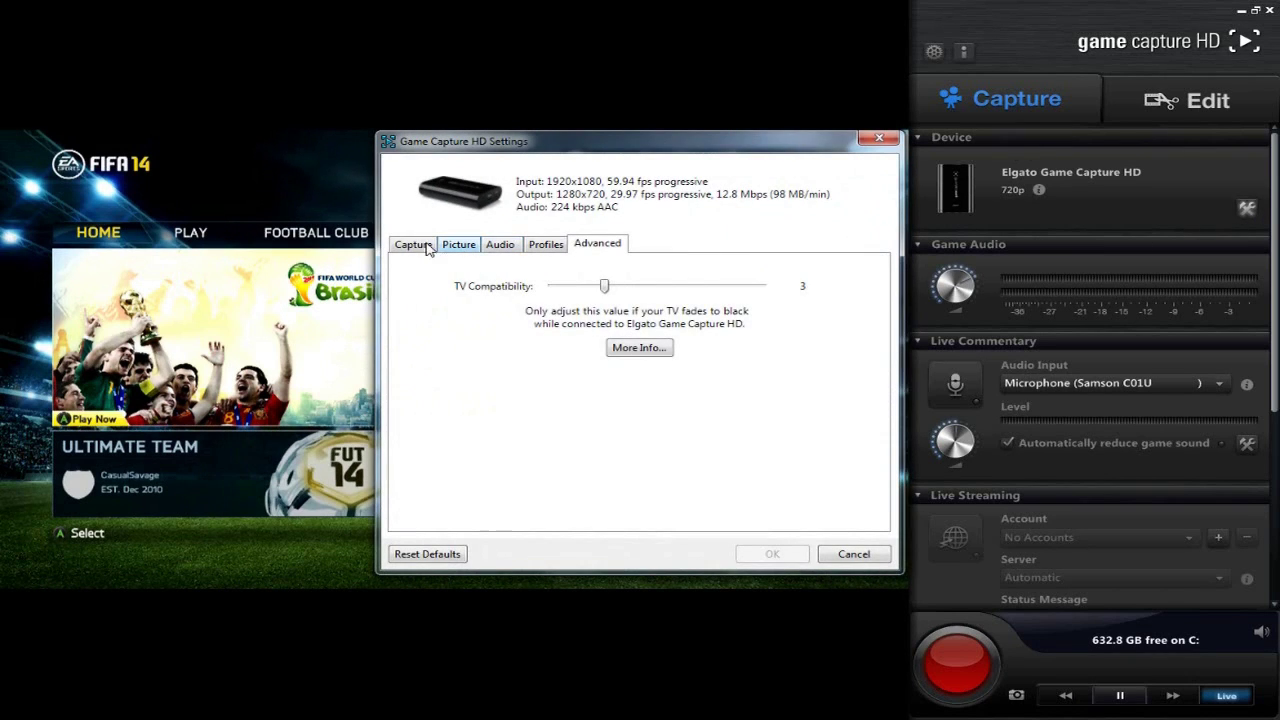
click(390, 248)
drag(583, 147, 690, 112)
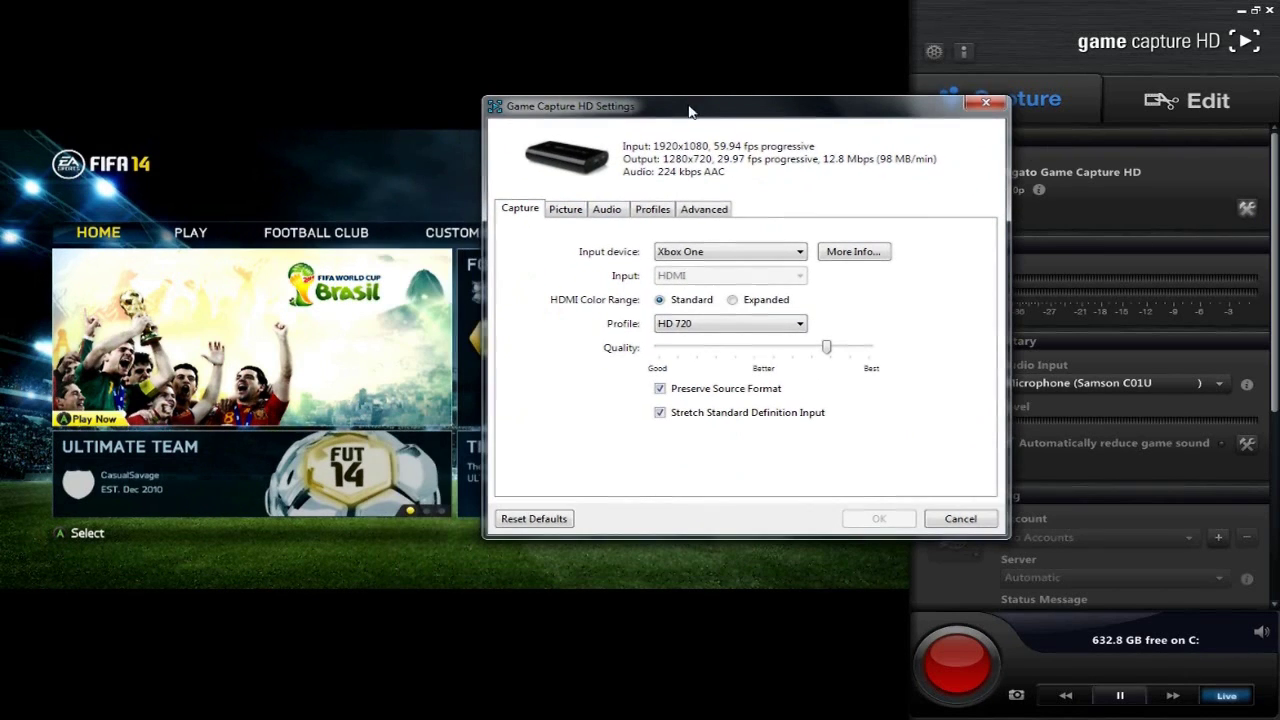
click(703, 252)
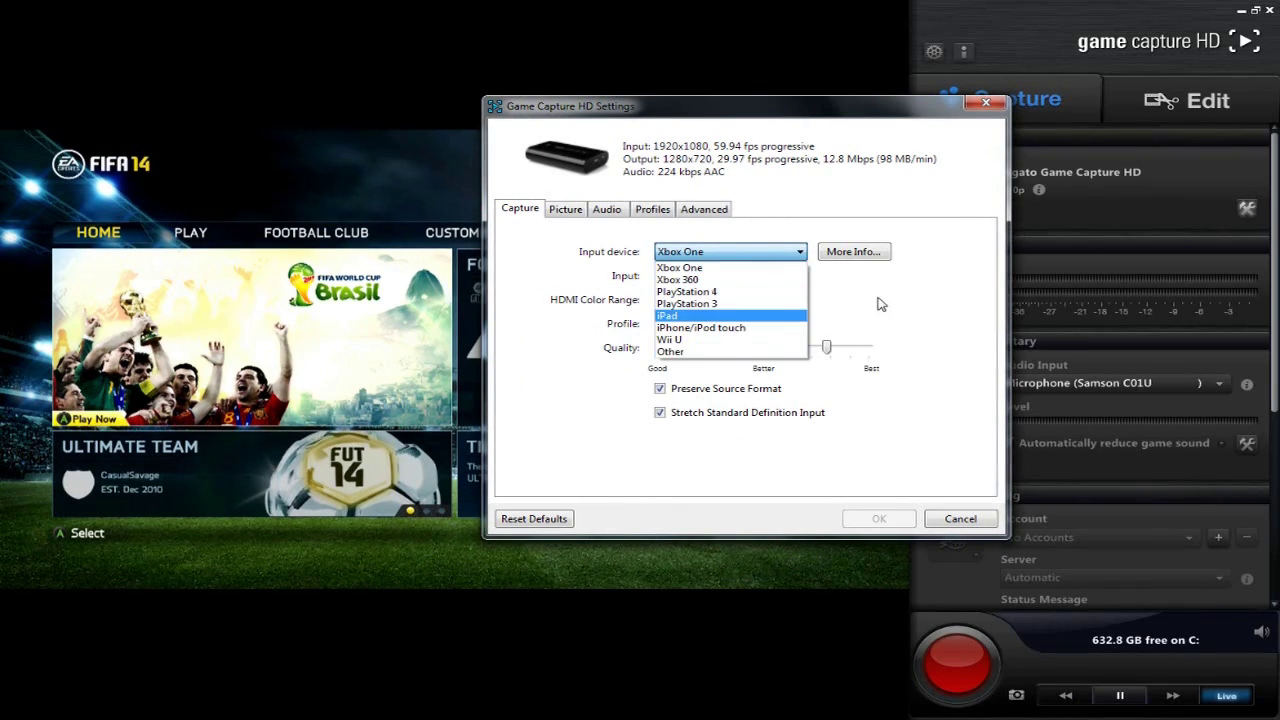
click(808, 293)
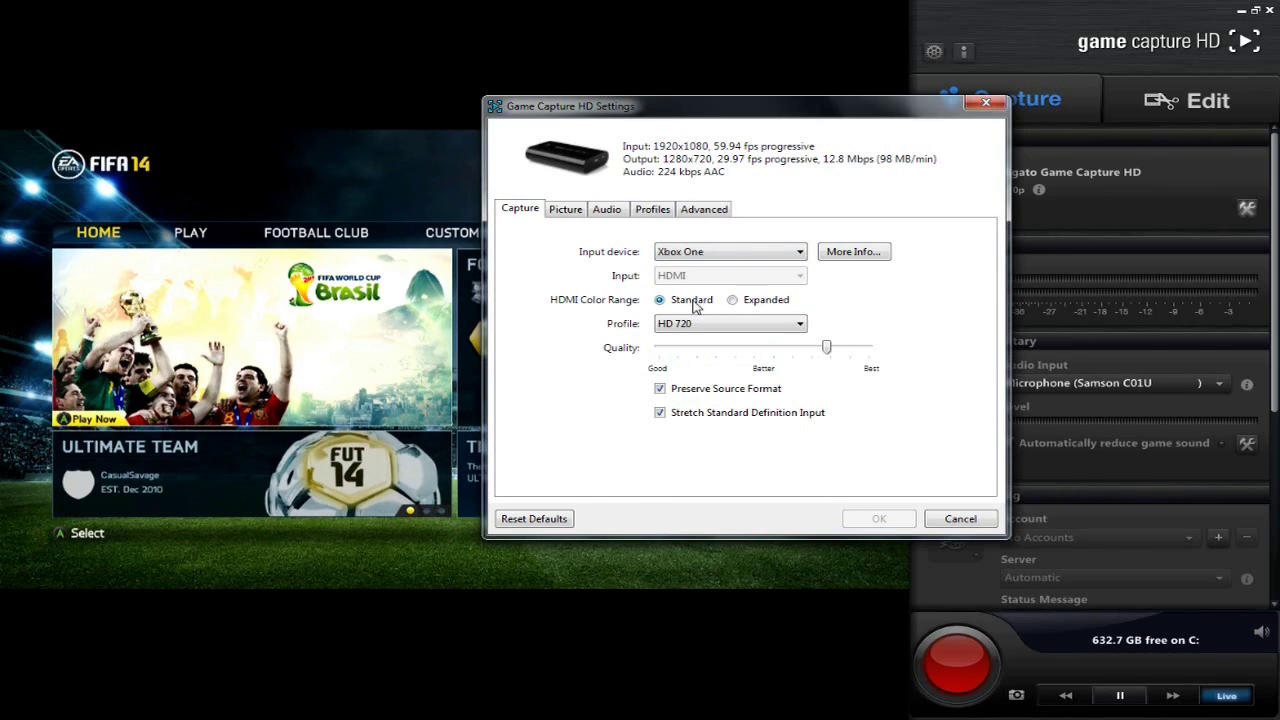
click(674, 326)
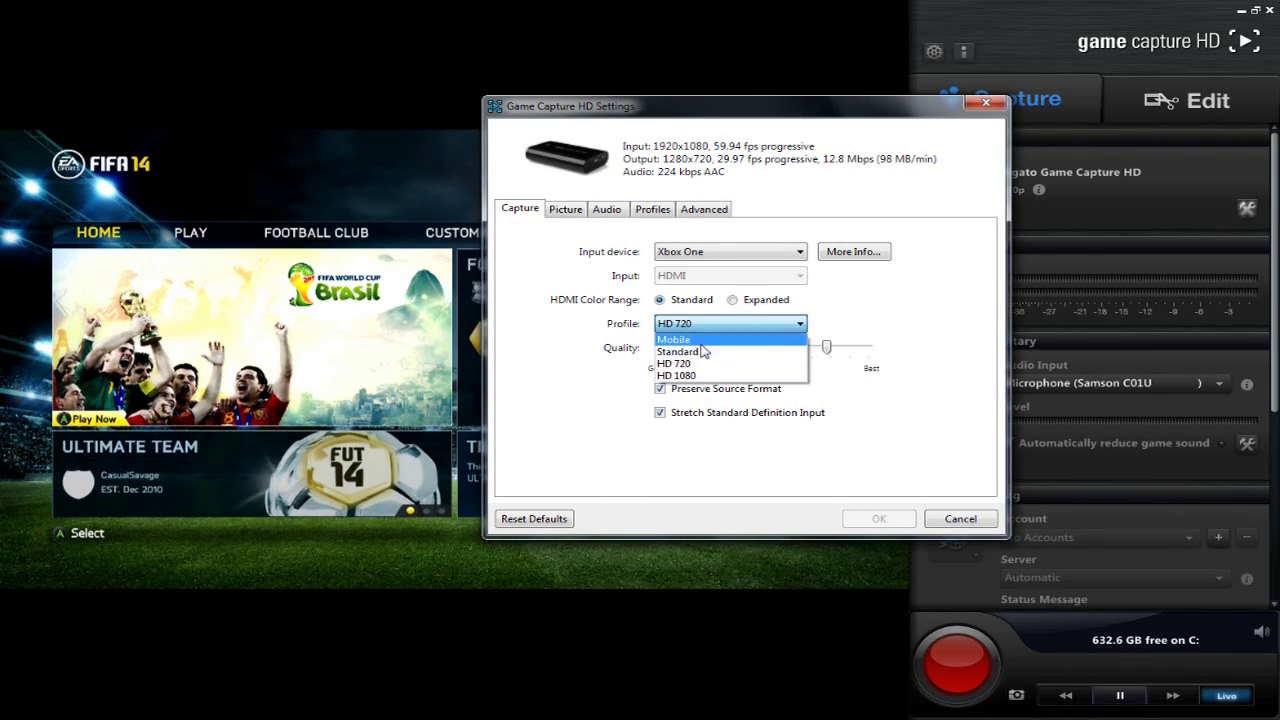
click(709, 365)
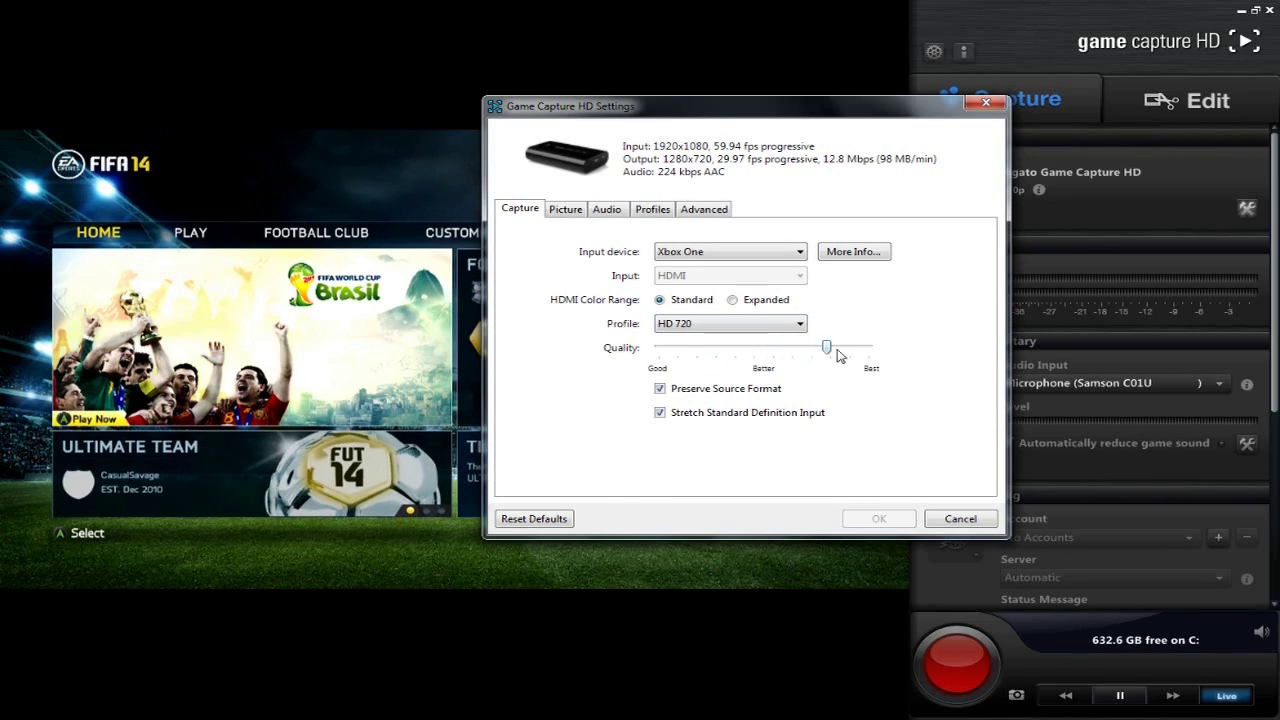
Try a lower brightness in the device's picture settings while watching the preview, and return it to 0
drag(760, 118, 825, 123)
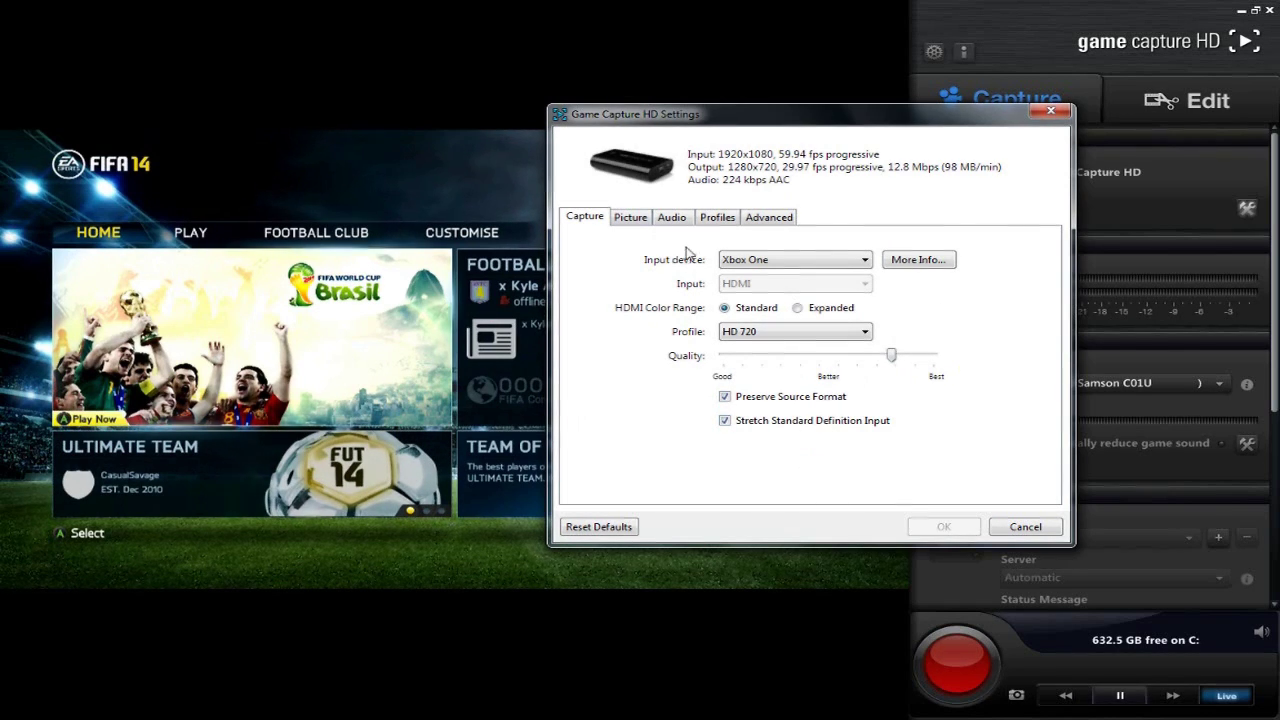
click(630, 217)
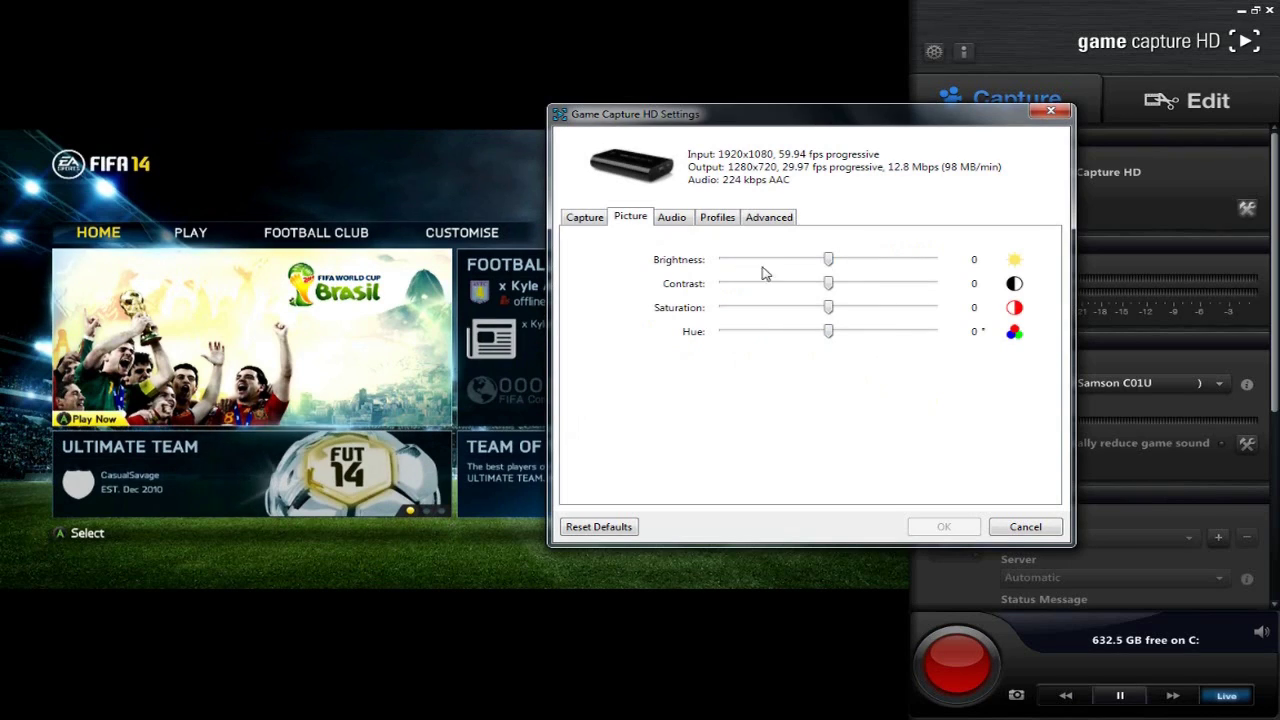
drag(803, 115, 933, 118)
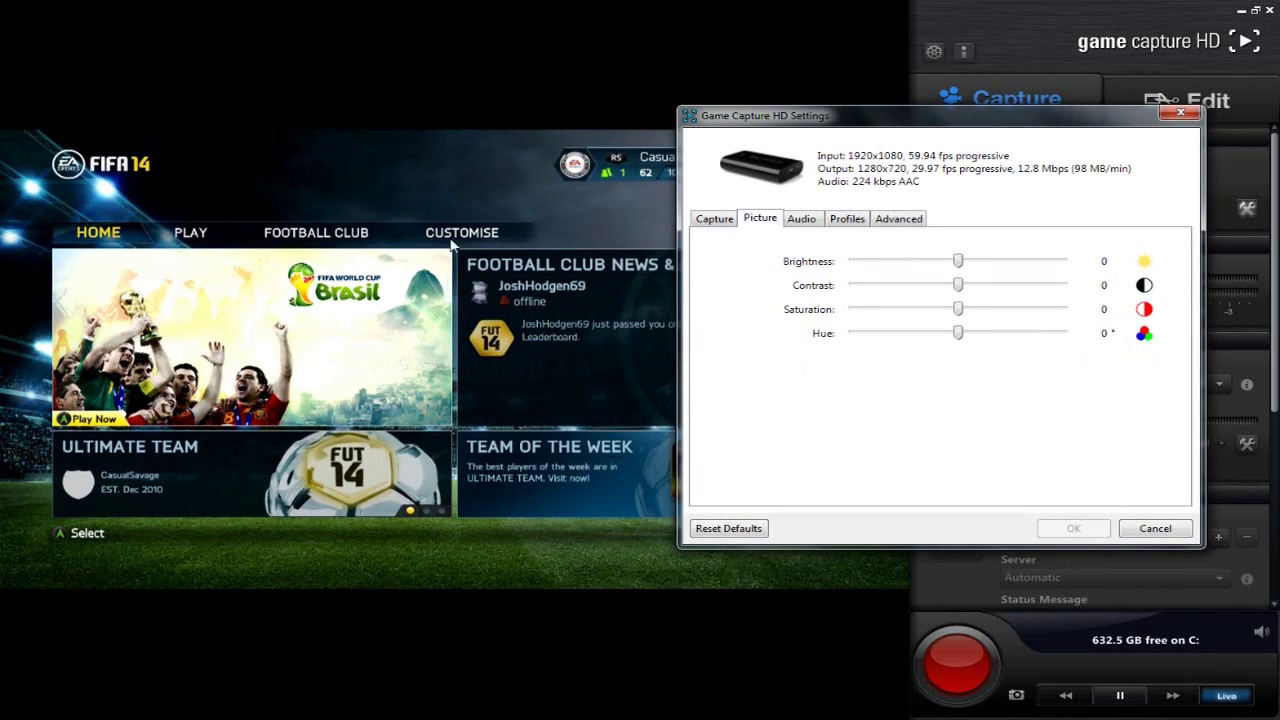
drag(872, 107, 1051, 86)
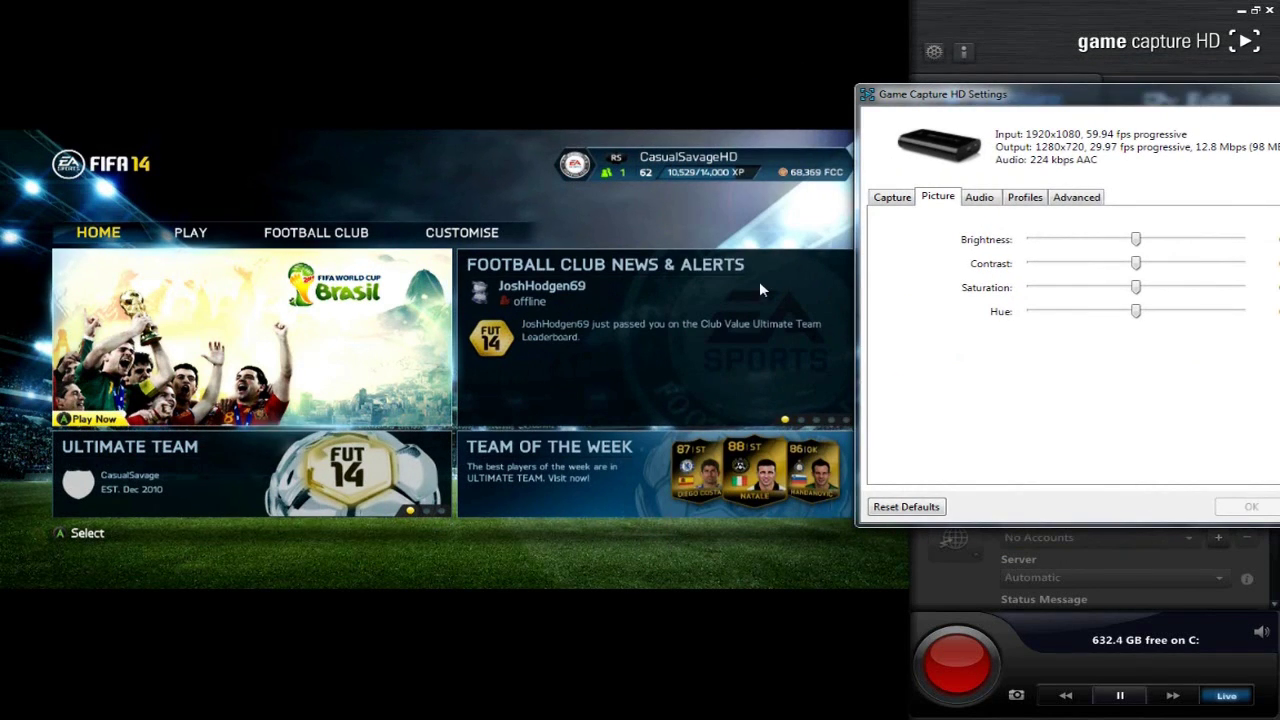
drag(1137, 240, 1108, 246)
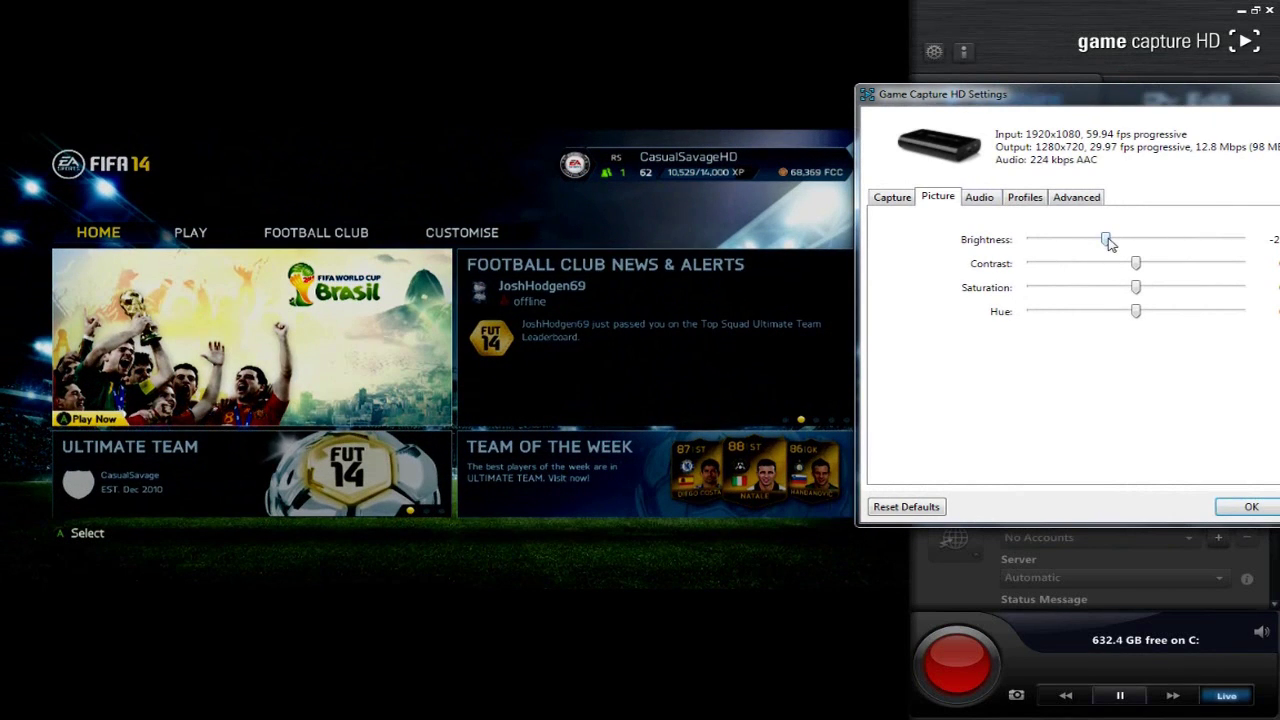
drag(1135, 243, 1140, 242)
drag(1120, 95, 948, 101)
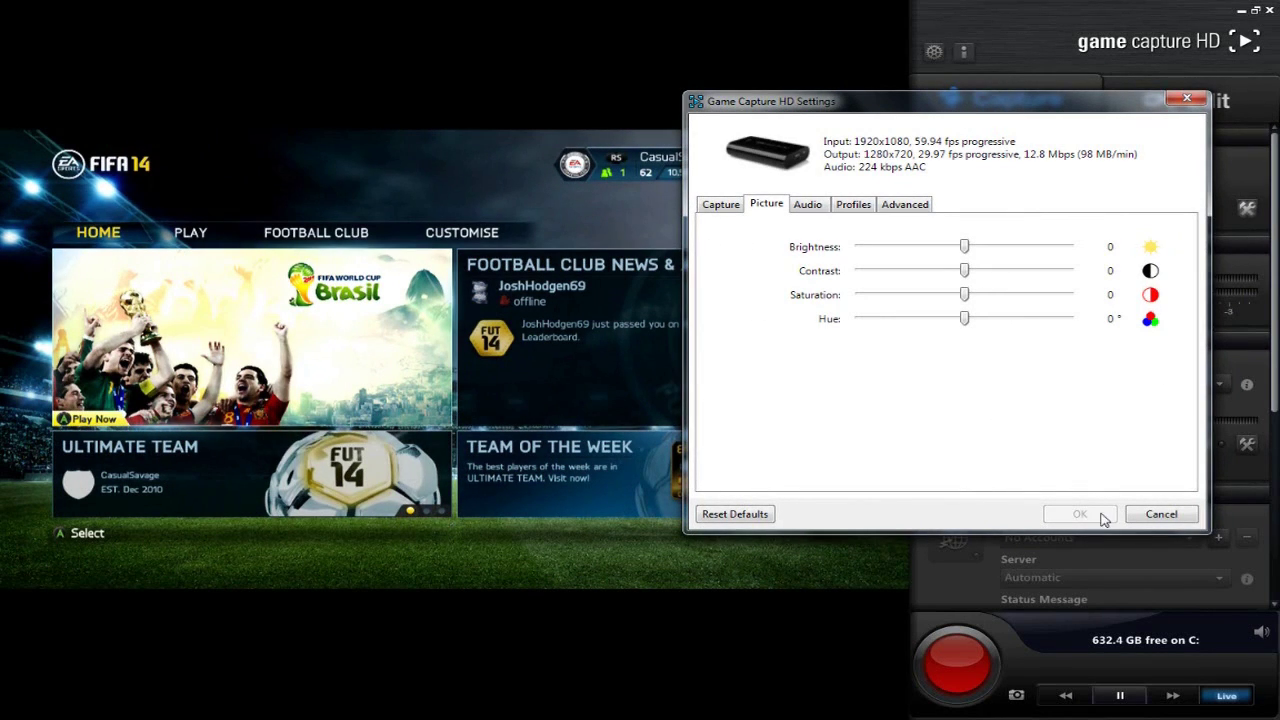
Review the audio gain, profile creation and TV compatibility options, and close the device settings without saving
click(808, 208)
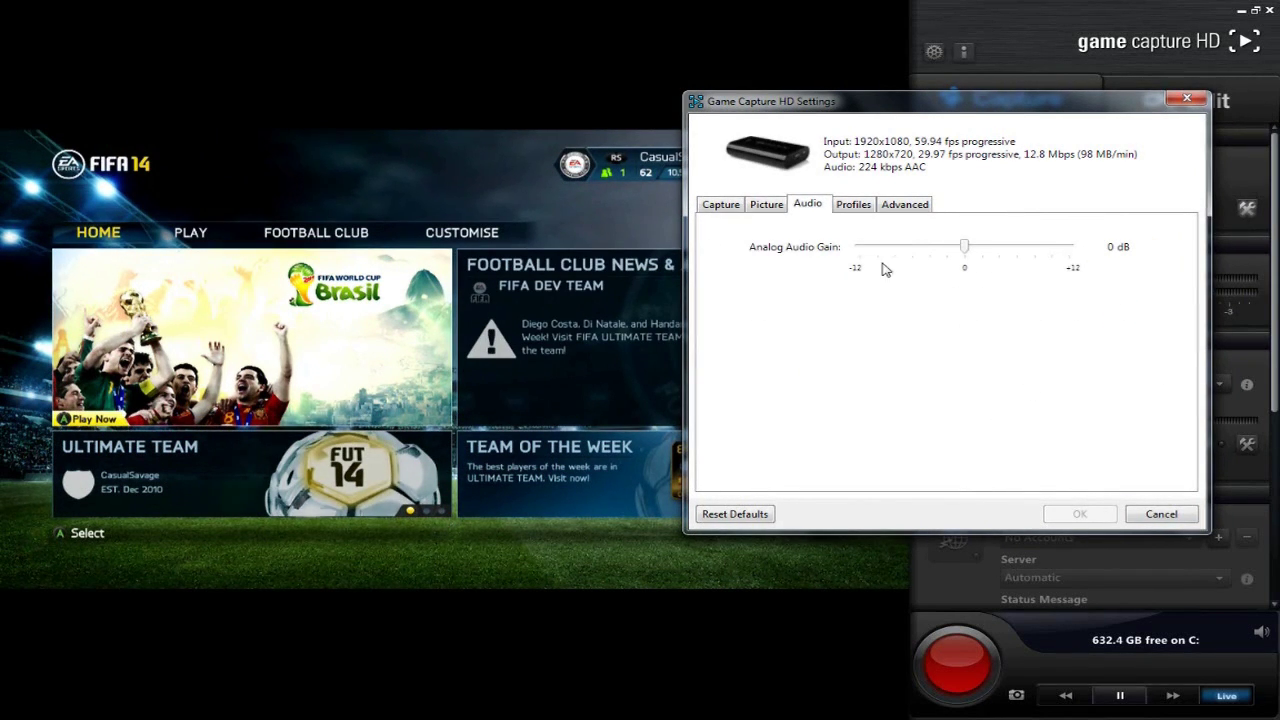
click(864, 210)
click(1050, 247)
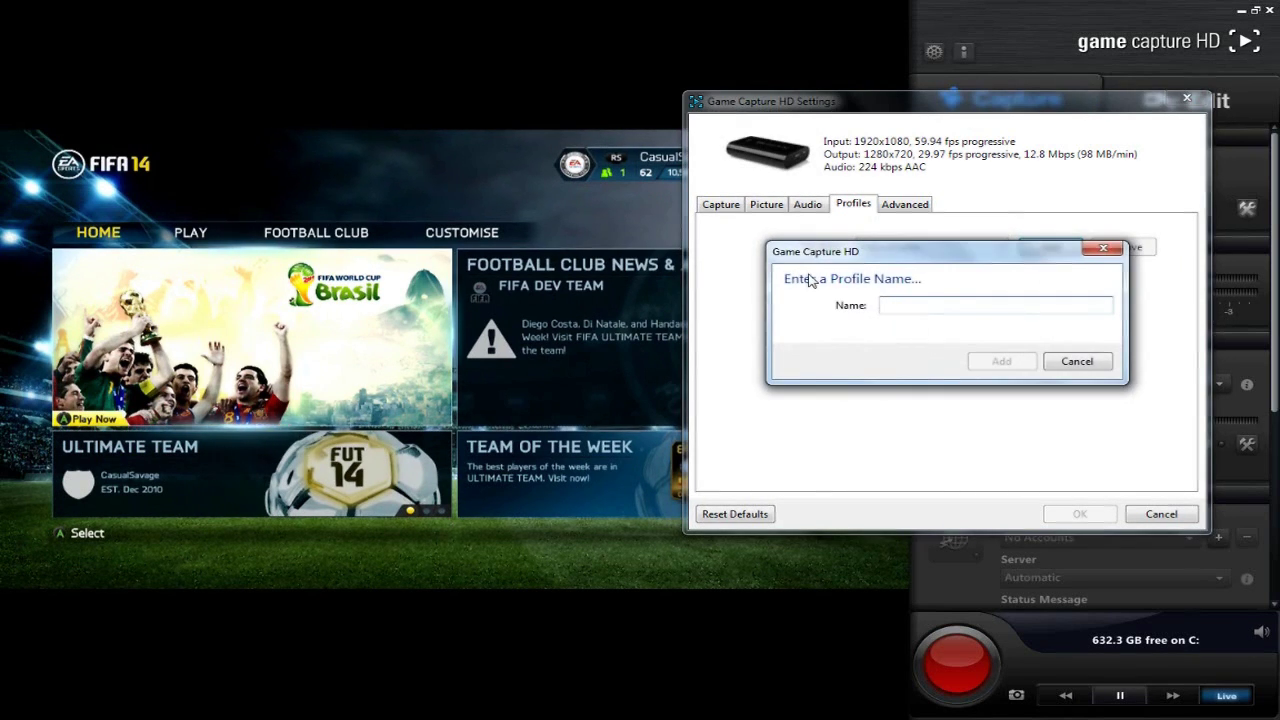
click(1077, 361)
click(906, 206)
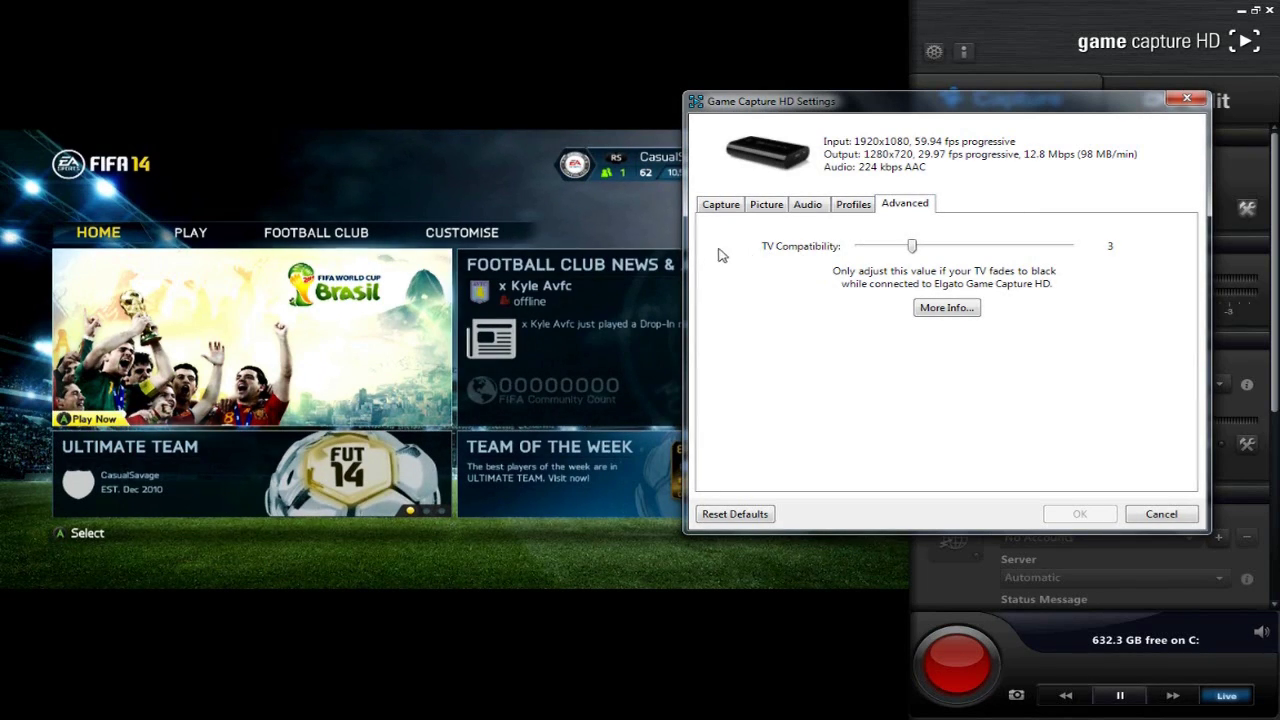
click(1162, 514)
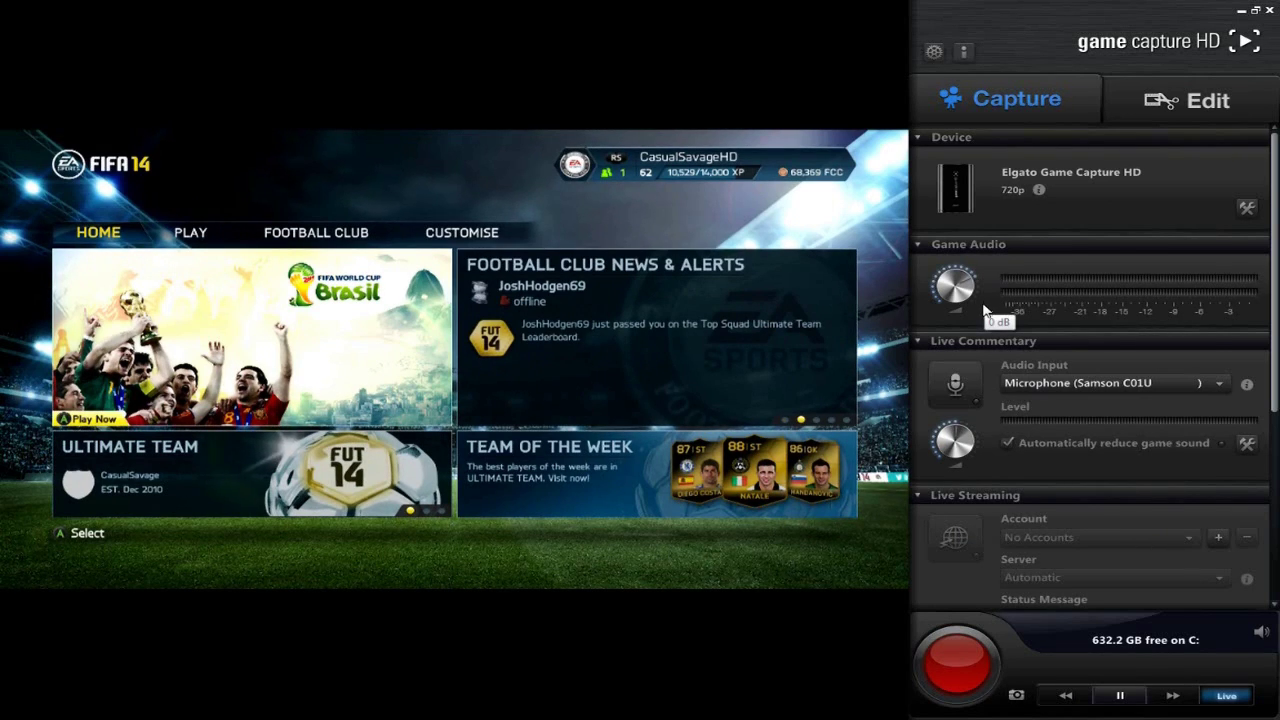
Turn on live commentary to test the microphone level, and switch it off again
scroll(985, 310, down, 1)
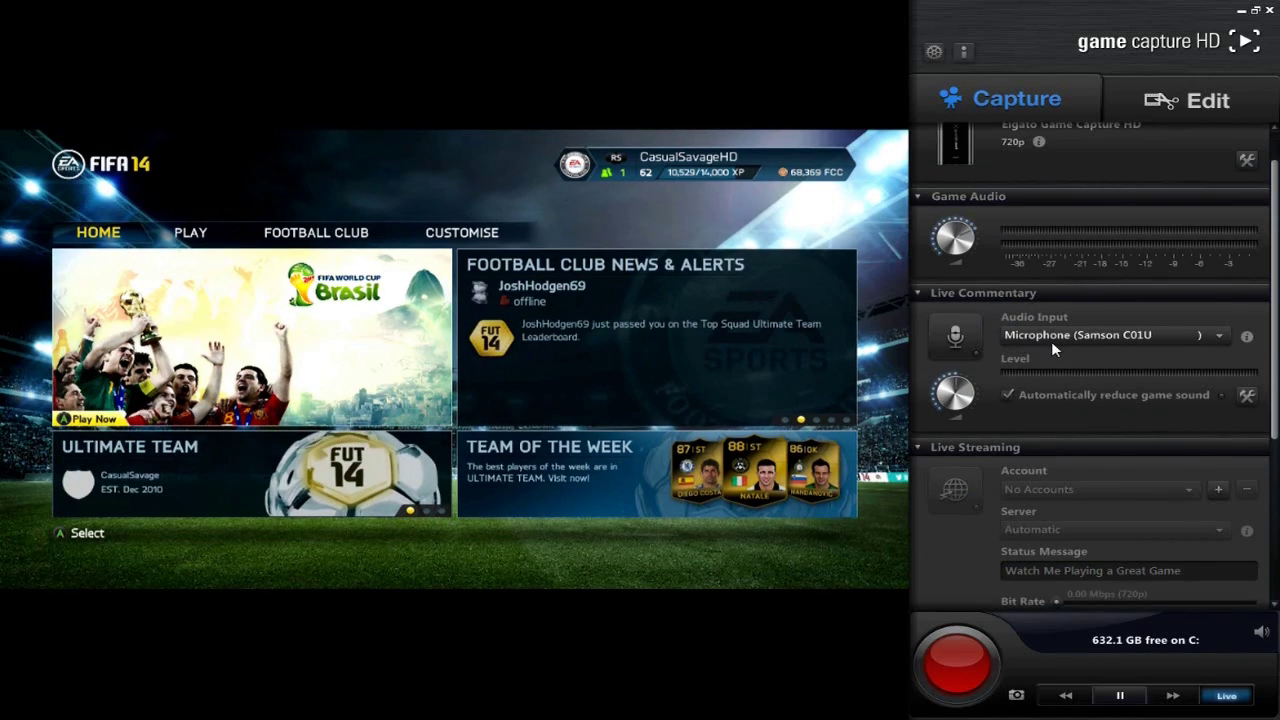
click(969, 350)
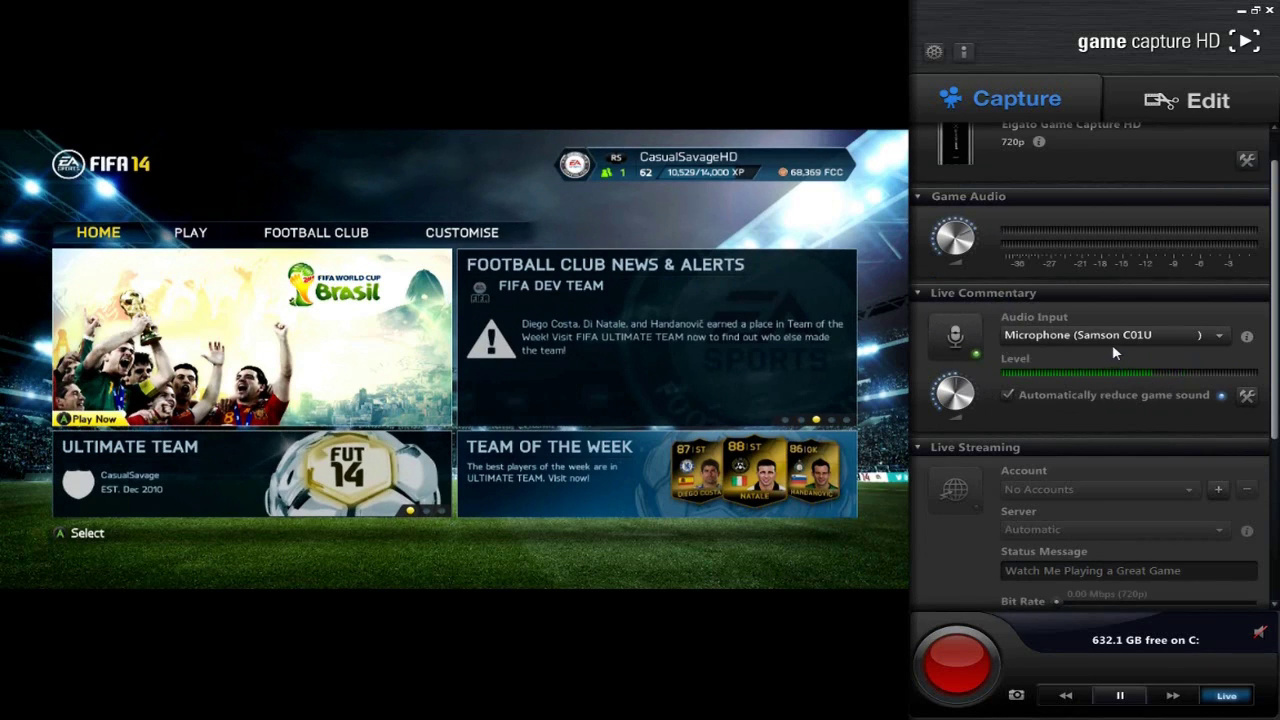
click(975, 352)
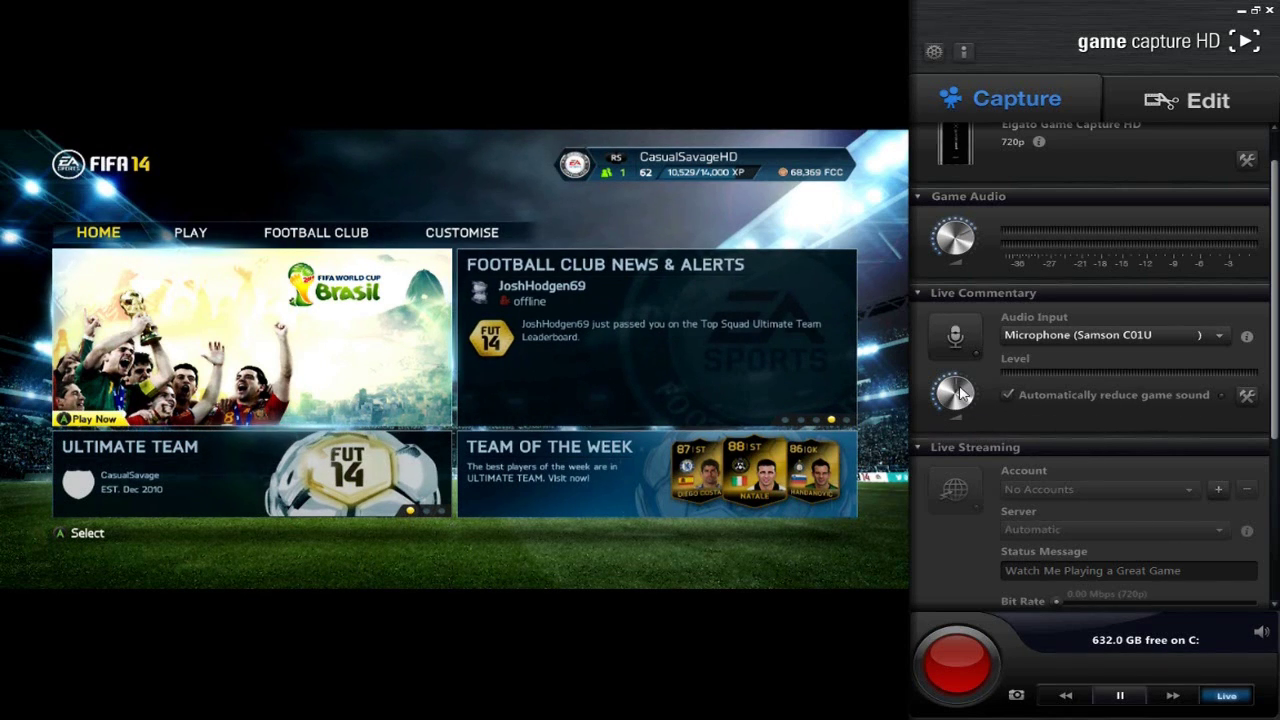
mouse_move(962, 397)
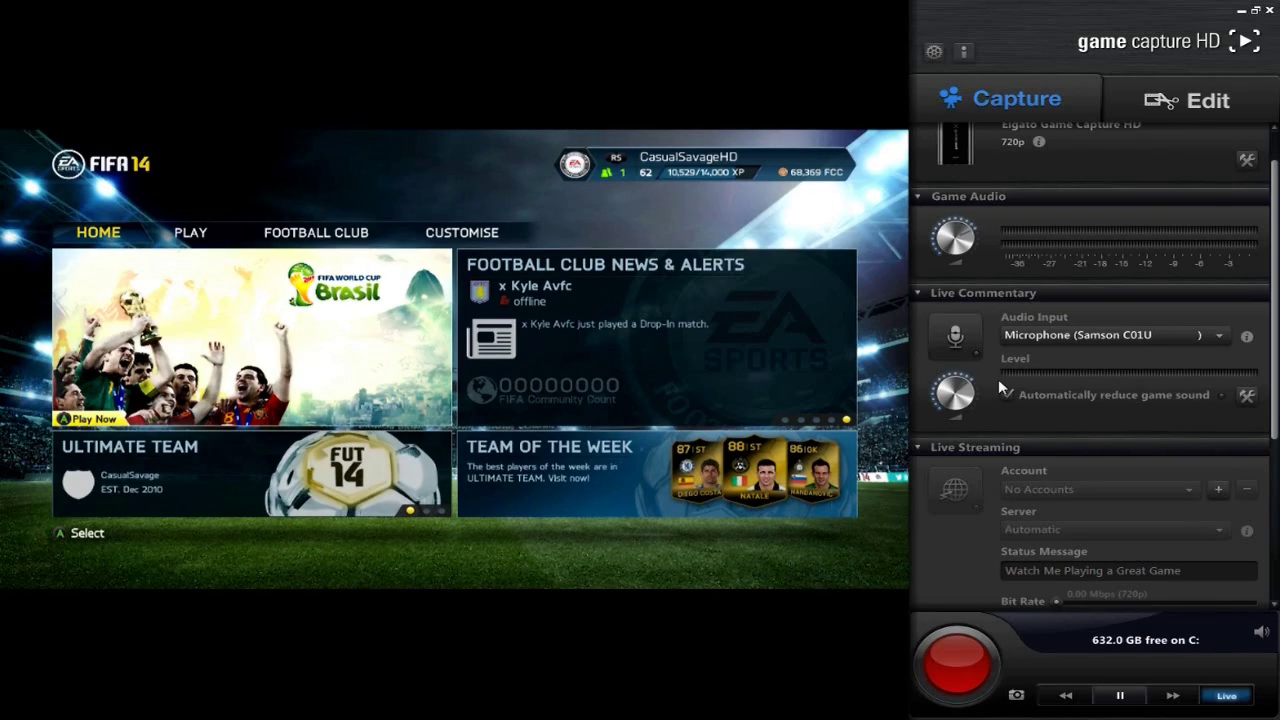
Examine the threshold and attenuation options for automatic game sound reduction, and look over the live streaming settings
click(1246, 397)
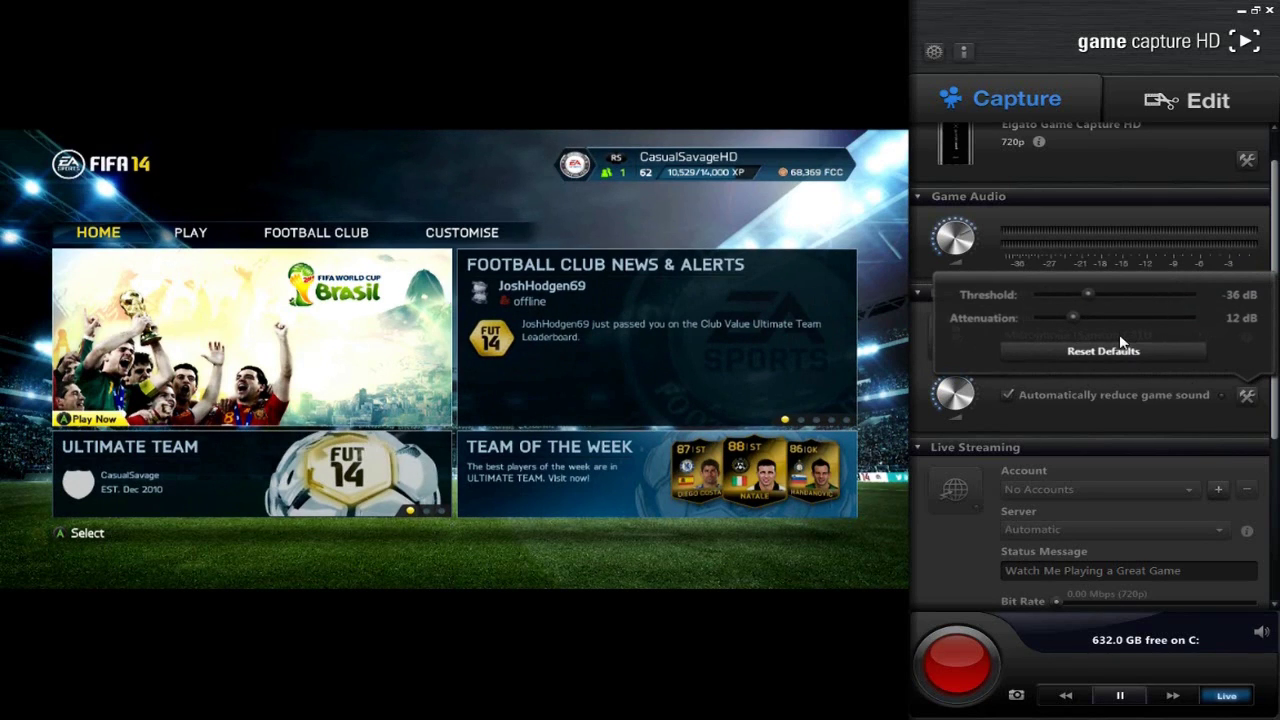
click(1073, 417)
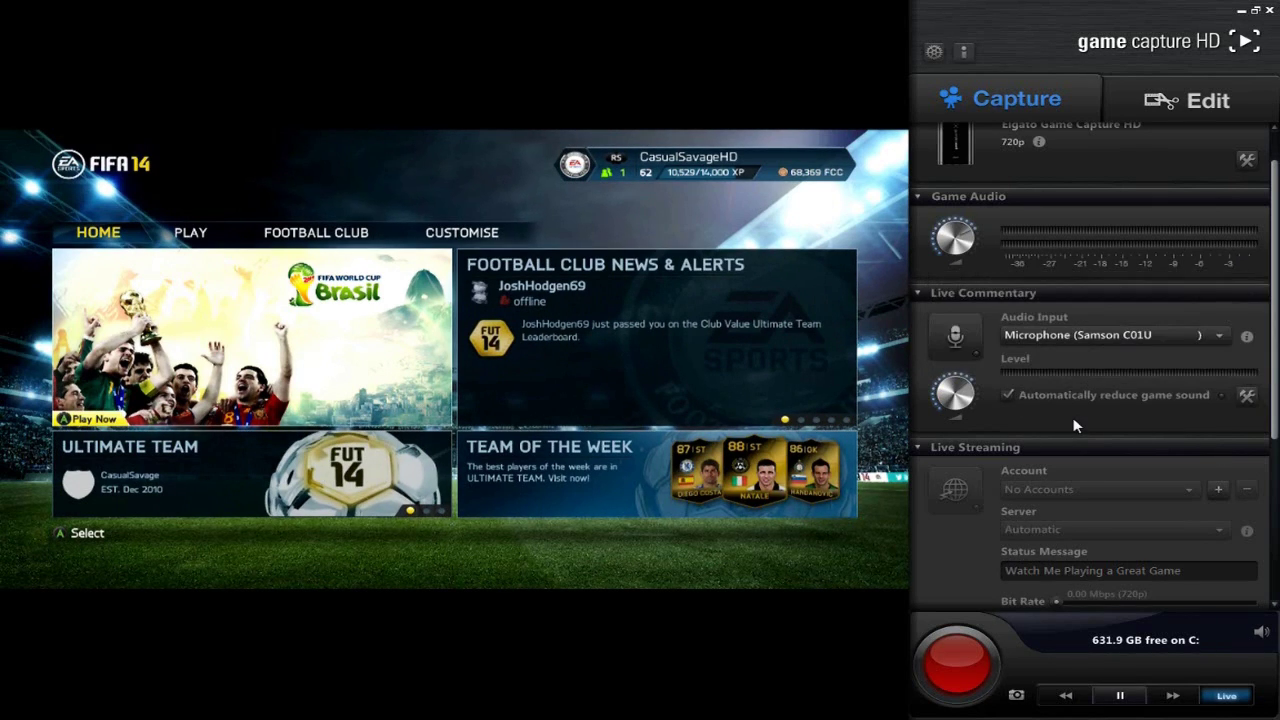
scroll(1077, 403, down, 2)
scroll(1037, 390, down, 1)
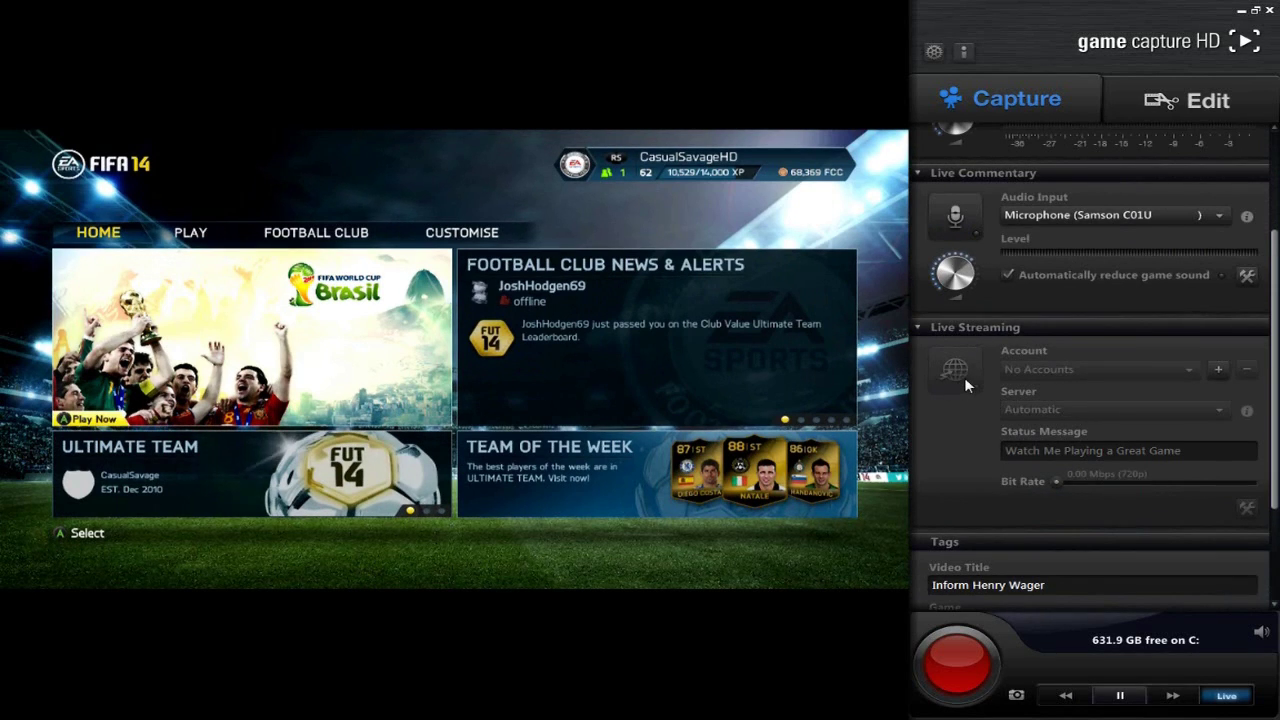
scroll(964, 378, down, 1)
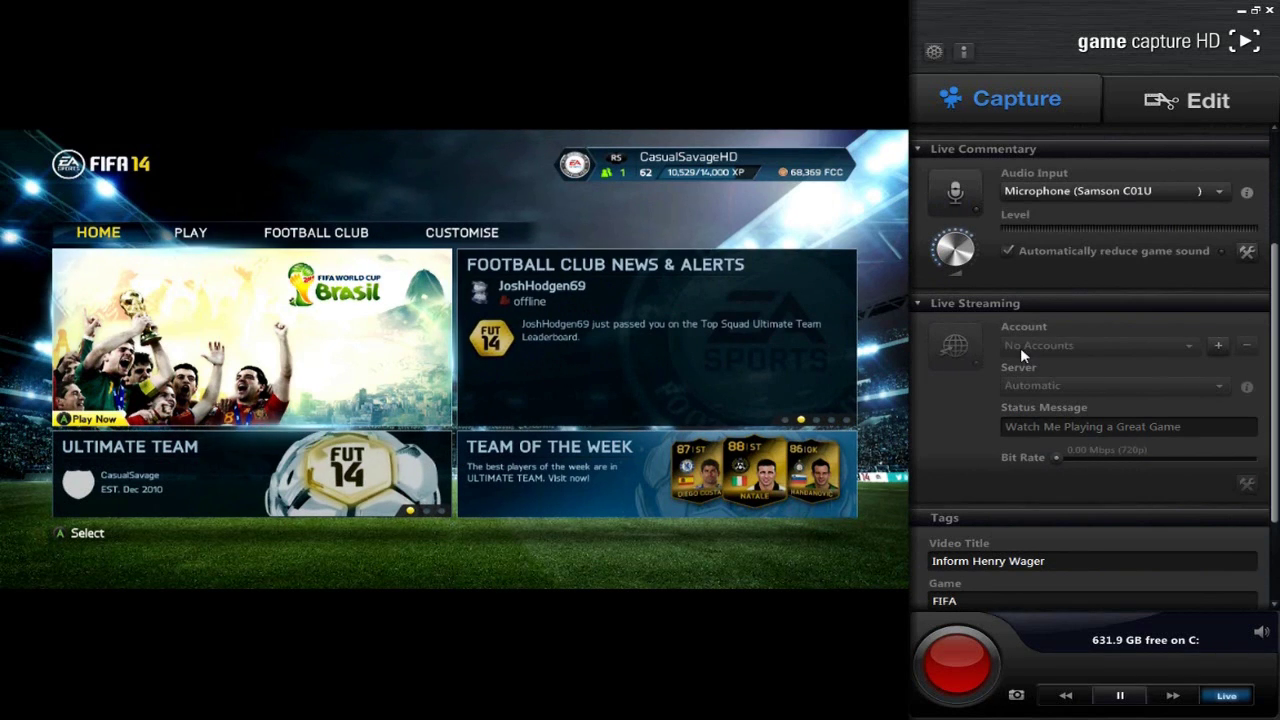
Look over the services offered for adding a live streaming account, and dismiss the list without choosing one
click(1219, 346)
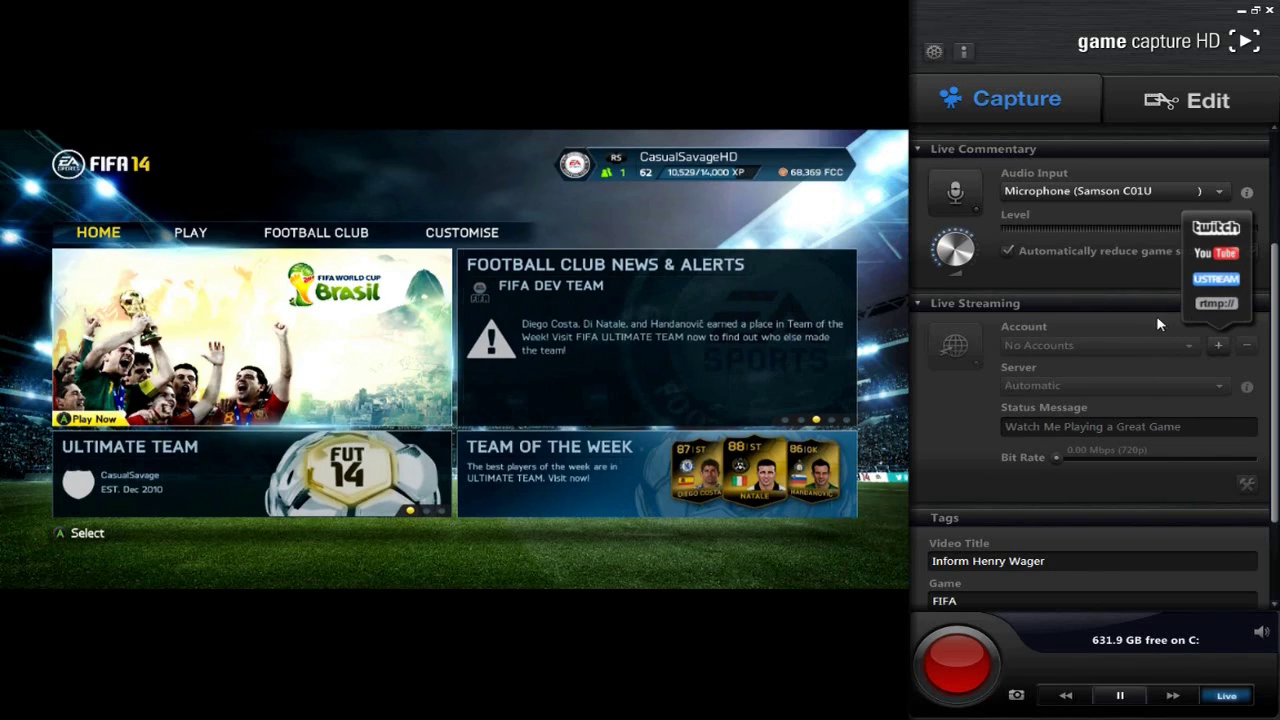
click(1106, 303)
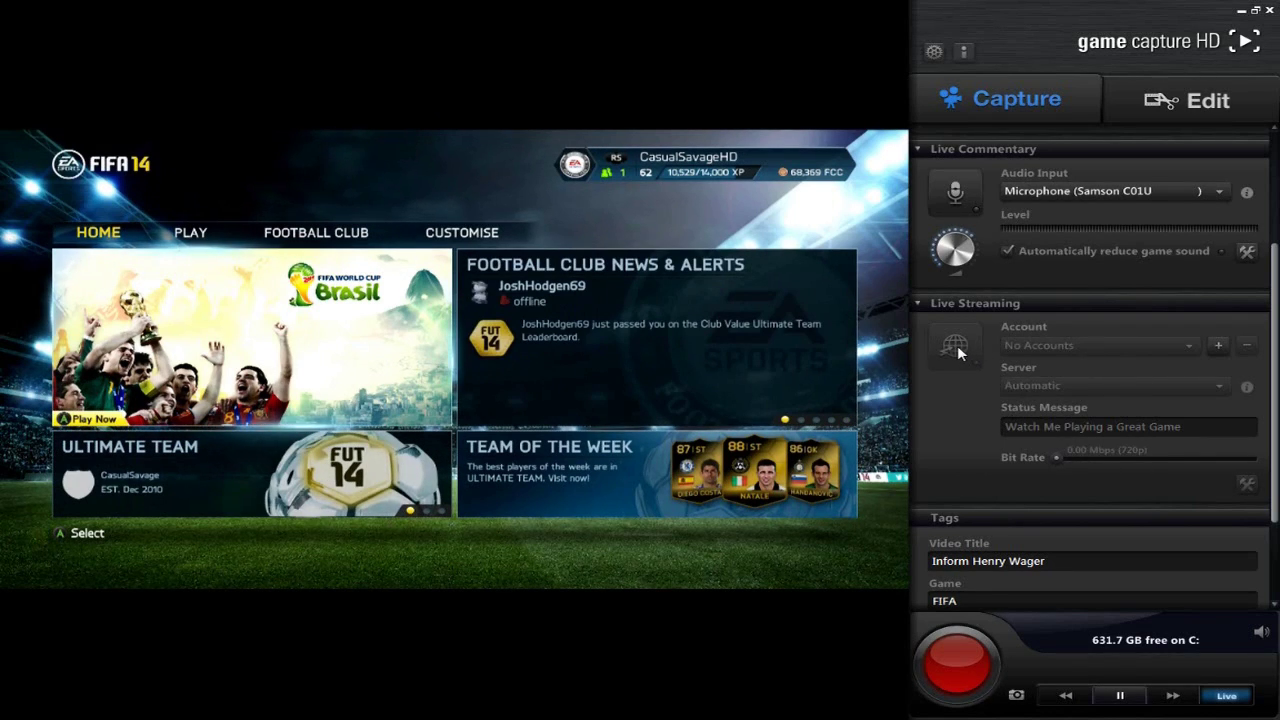
Clear the "great" and "game" entries from the capture's tags, and go over the video title and game fields
scroll(1212, 472, down, 3)
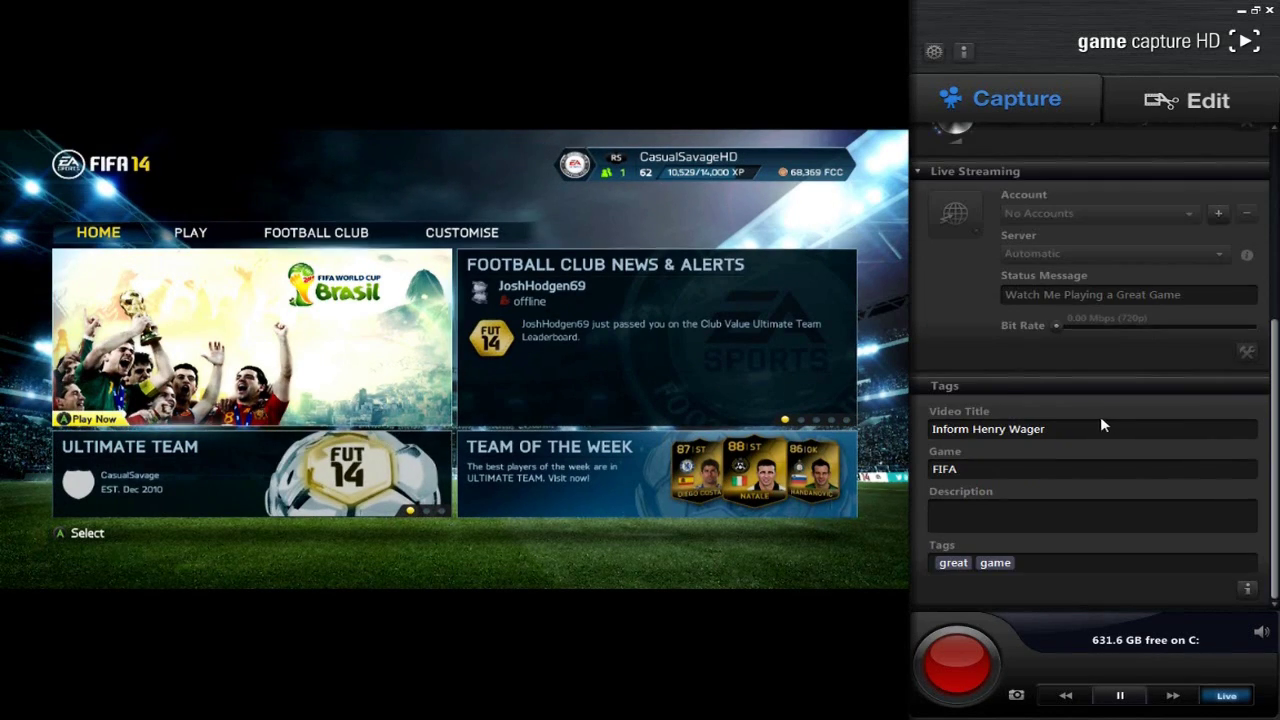
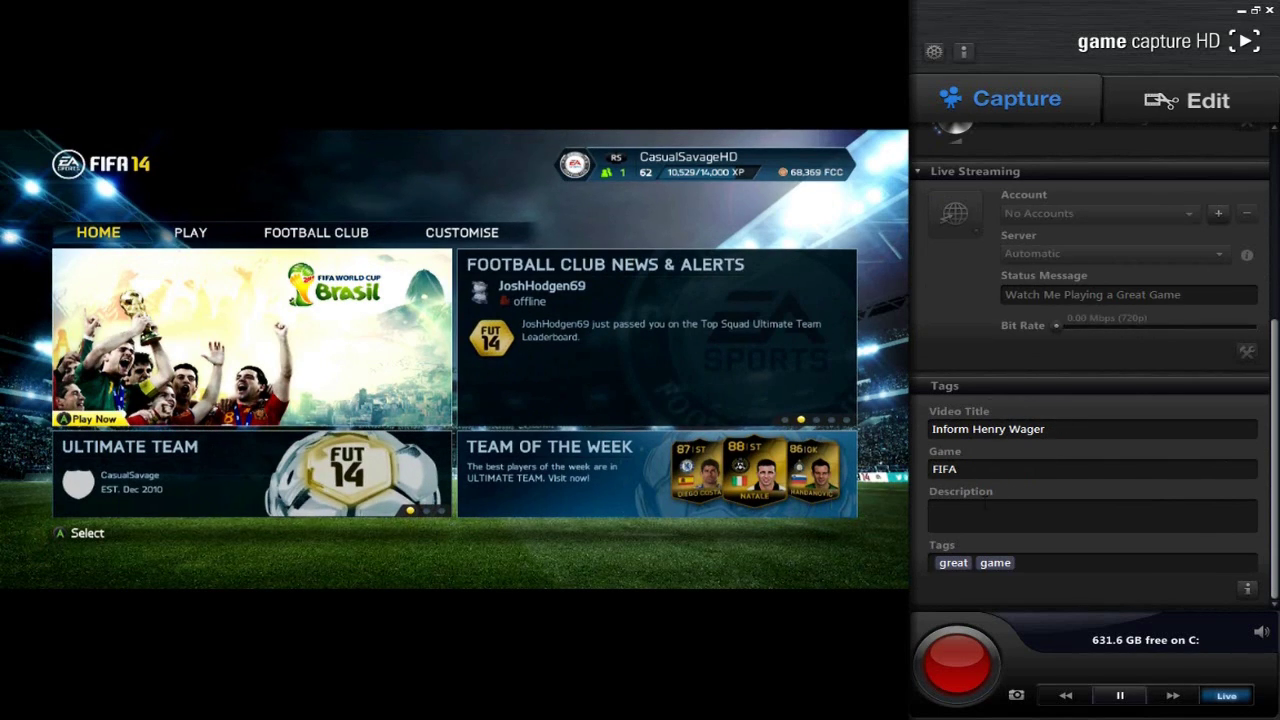
click(975, 562)
key(BackSpace)
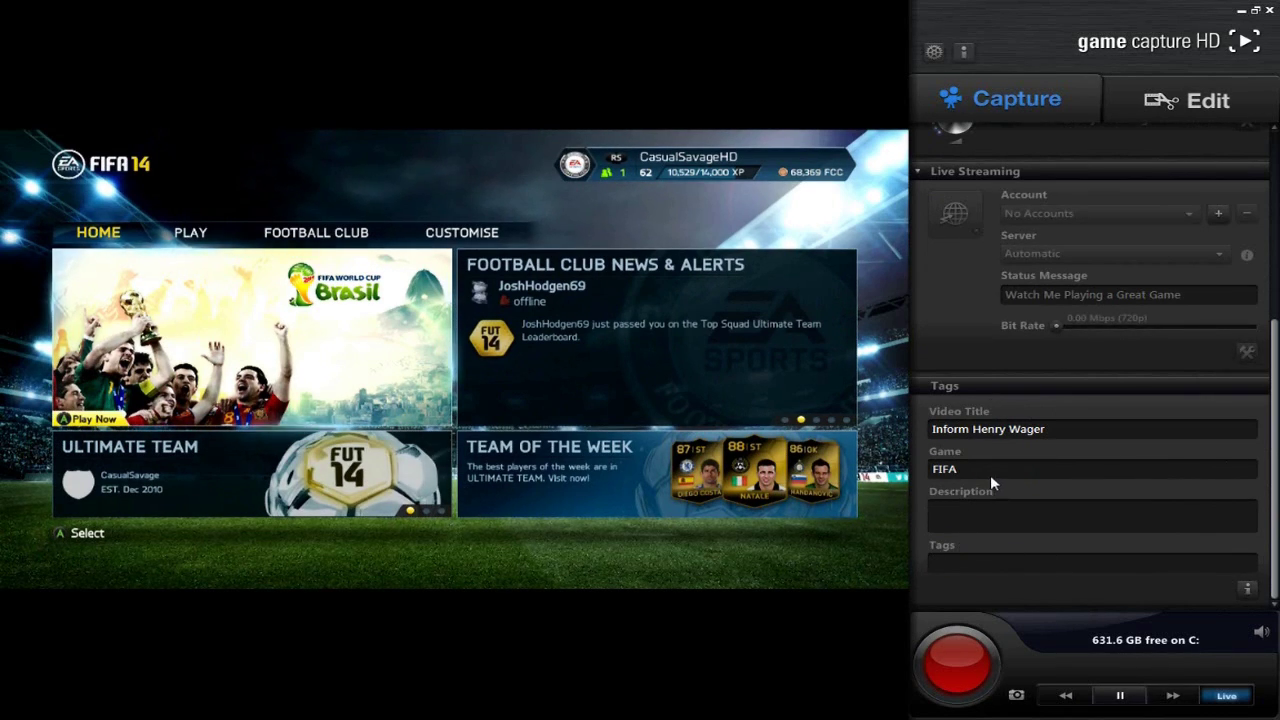
click(1048, 429)
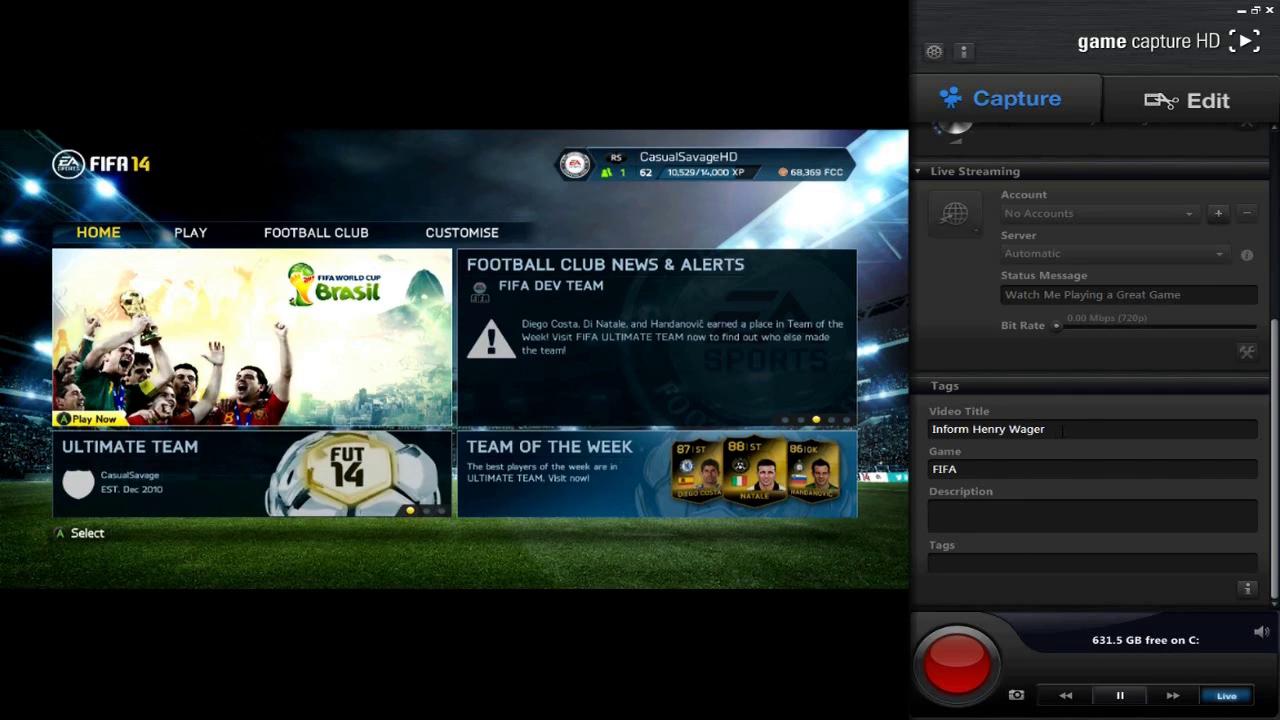
drag(1048, 428, 710, 428)
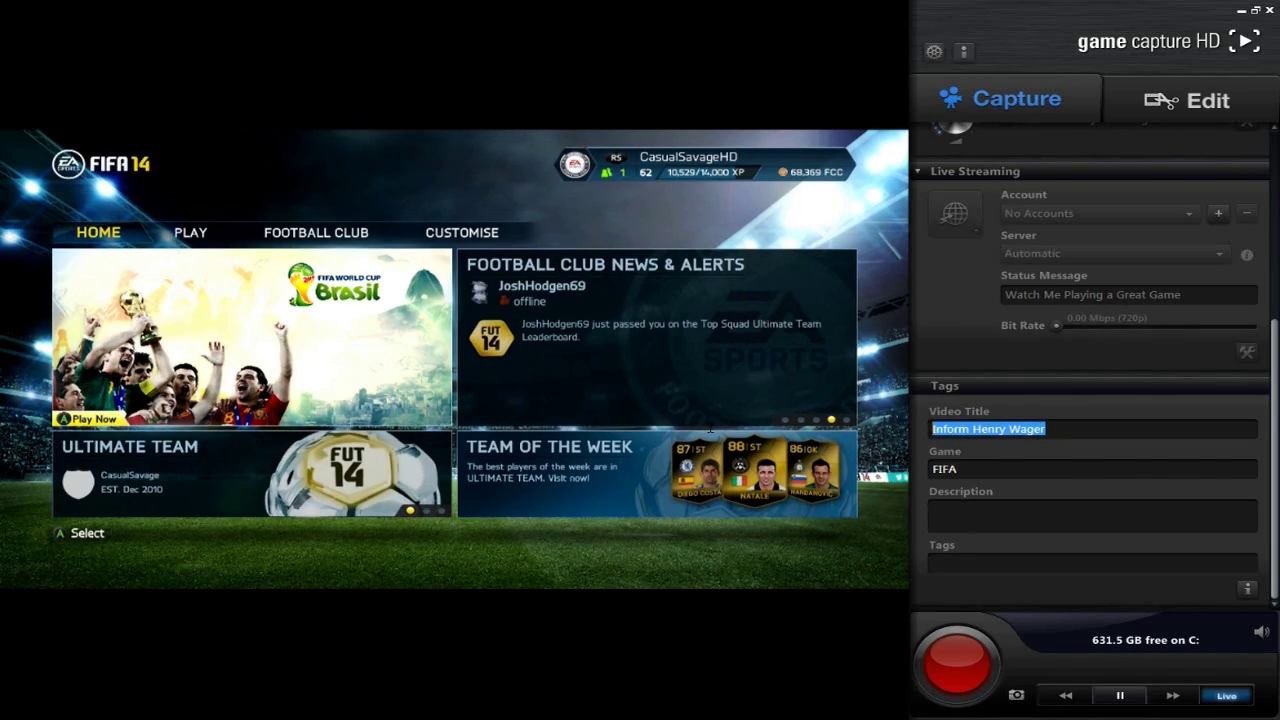
click(1050, 428)
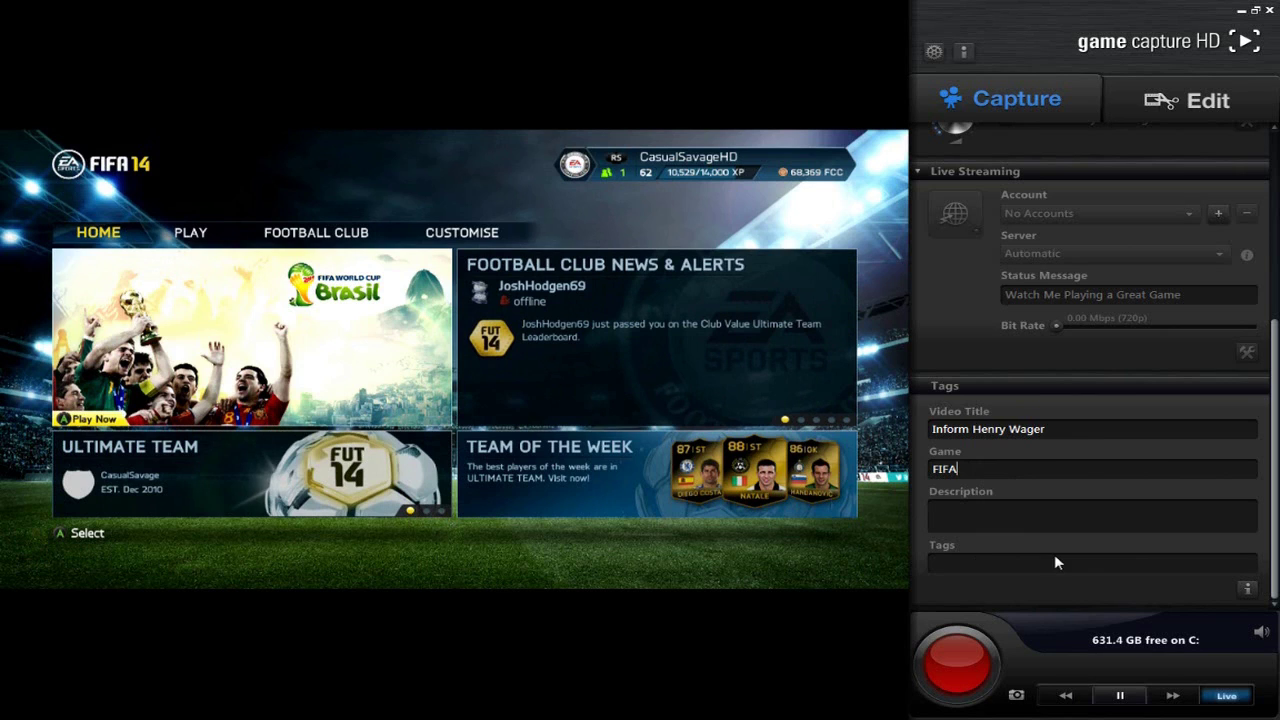
Open the detailed tag information and delete the "great,game" text from its tags
click(1247, 591)
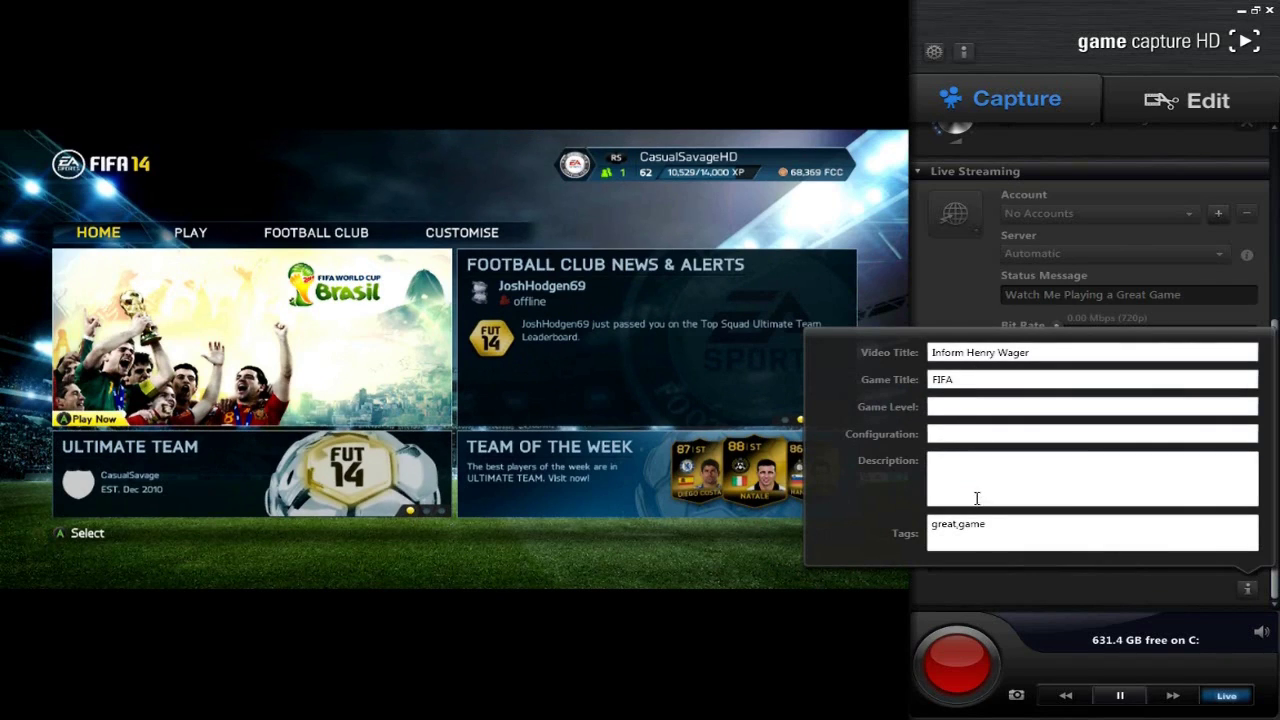
drag(1071, 540, 746, 510)
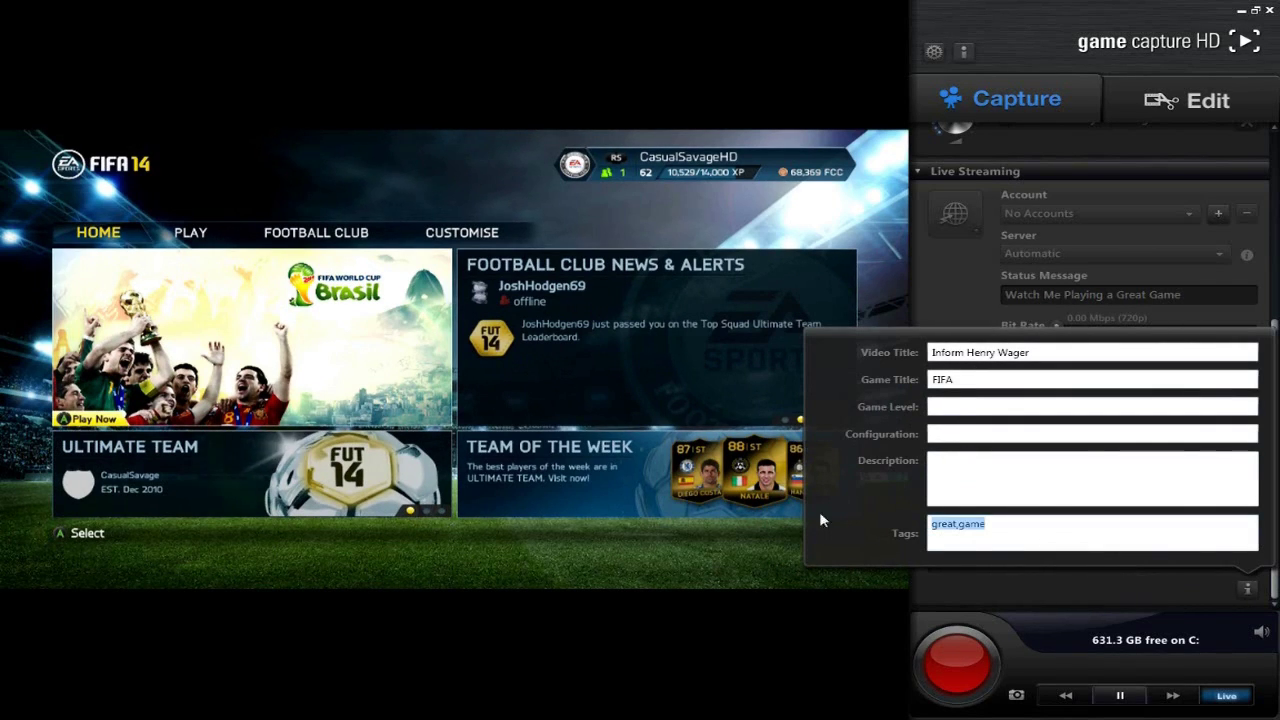
key(BackSpace)
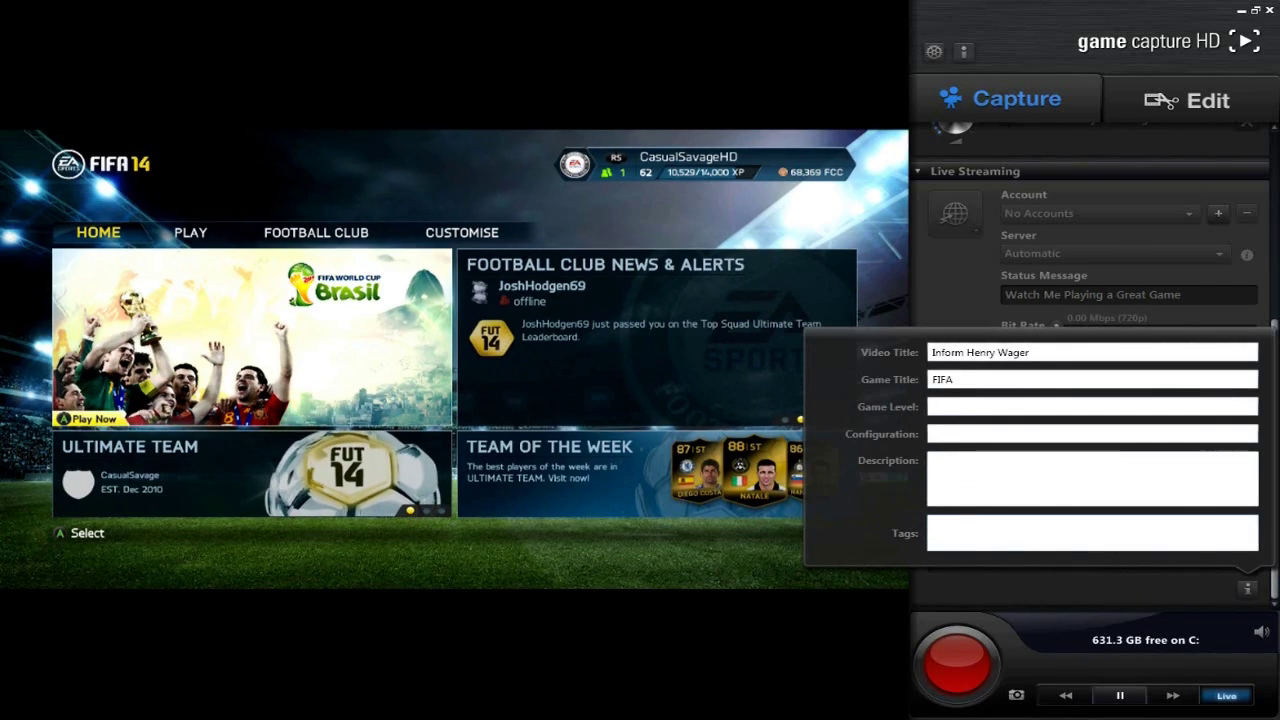
key(Return)
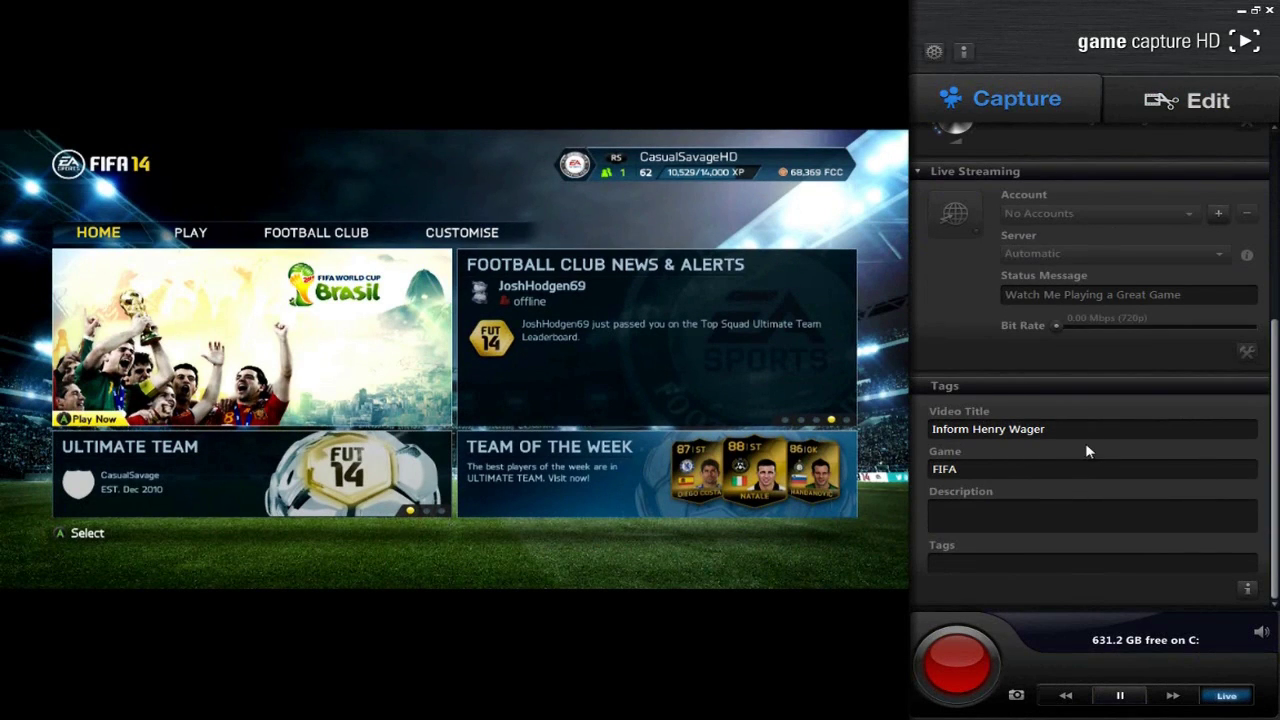
Record a short clip of the FIFA 14 menus and switch to editing the recorded video
click(957, 680)
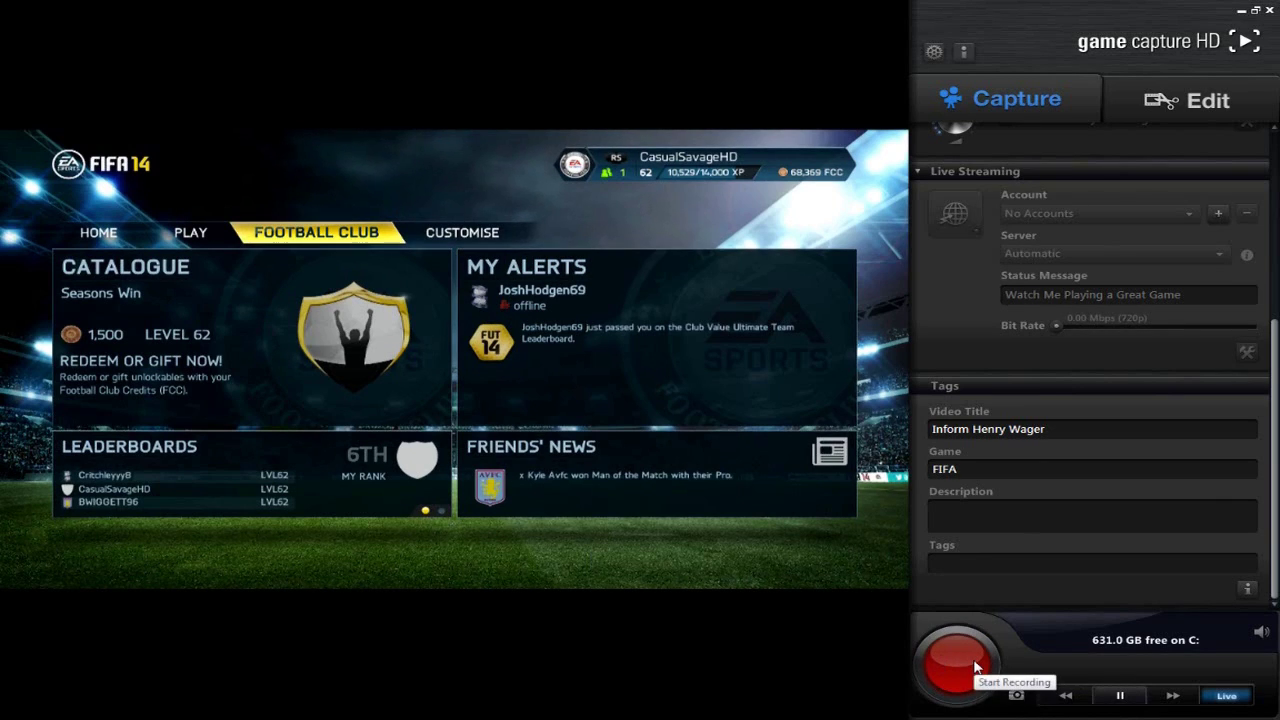
click(1170, 100)
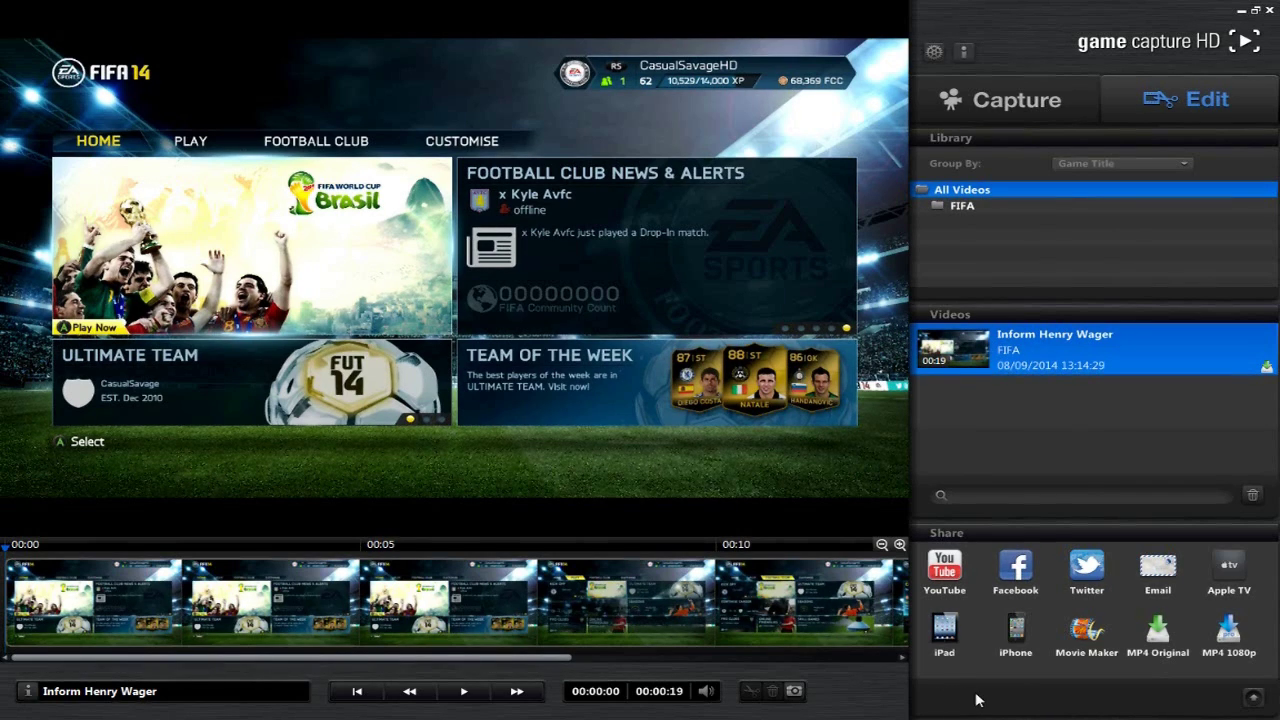
Look through the history of shared videos, clear it, and close the list
click(1253, 697)
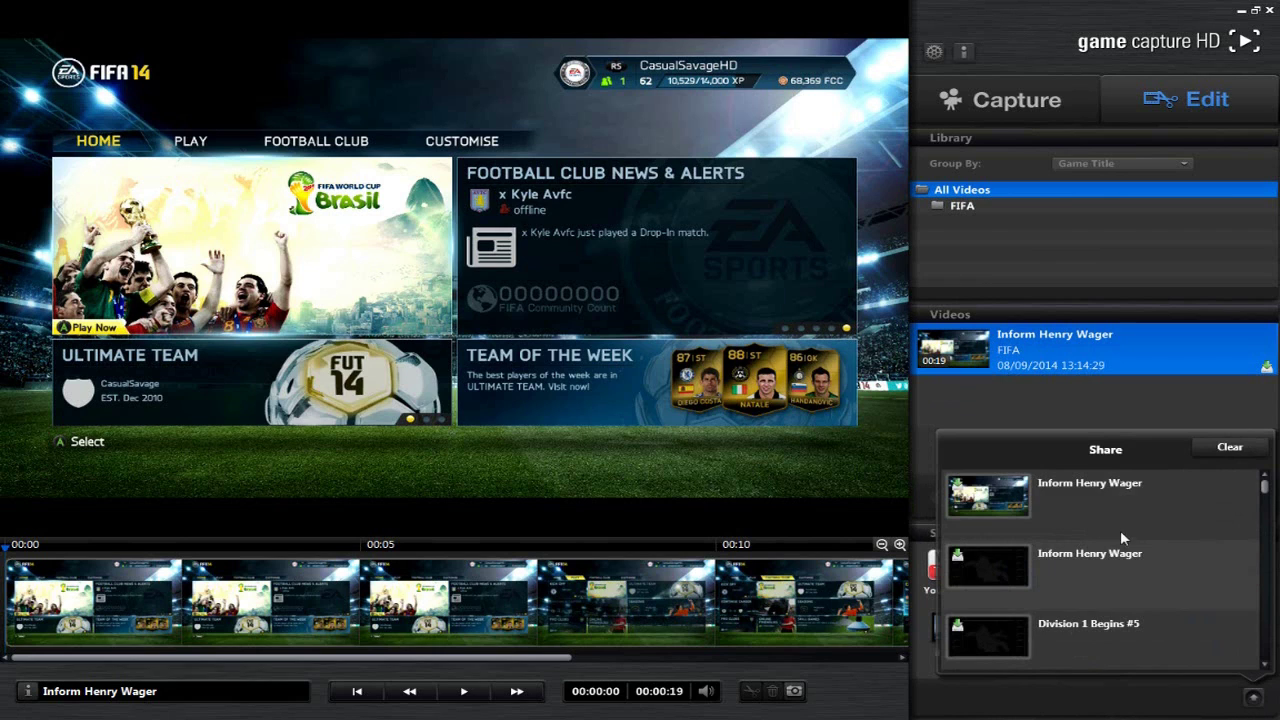
scroll(1120, 530, down, 10)
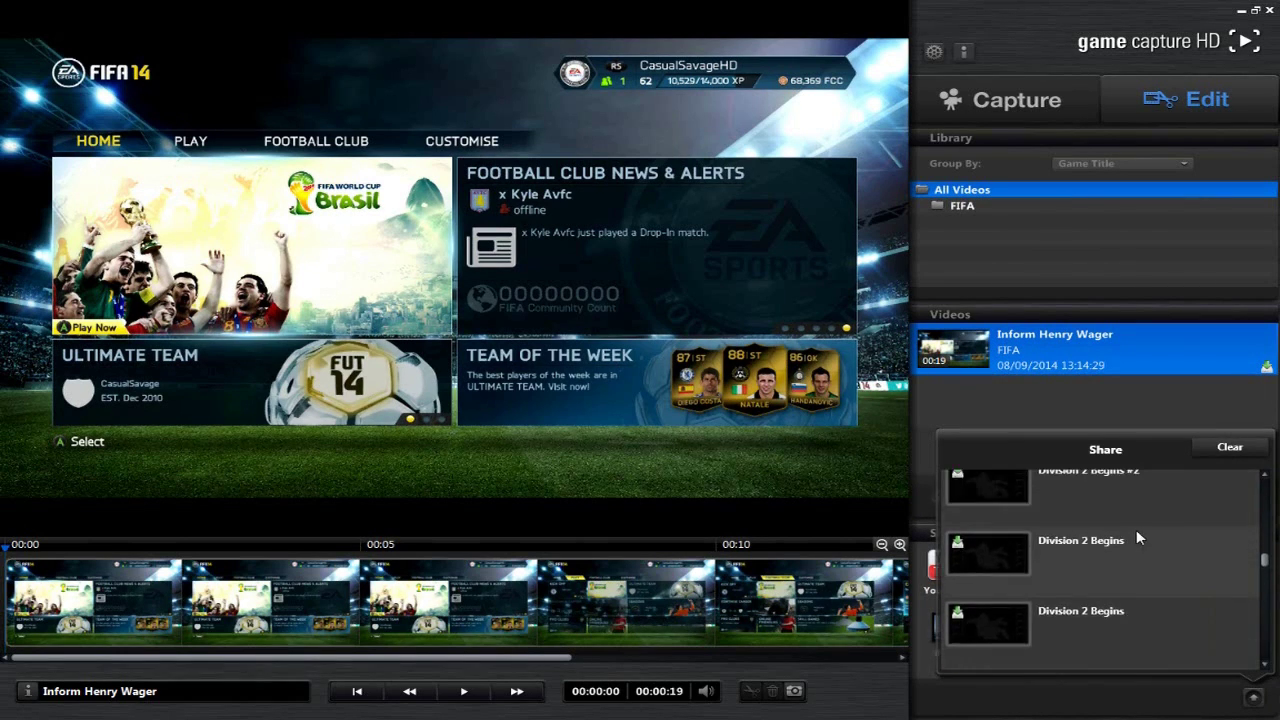
click(1232, 448)
click(1148, 414)
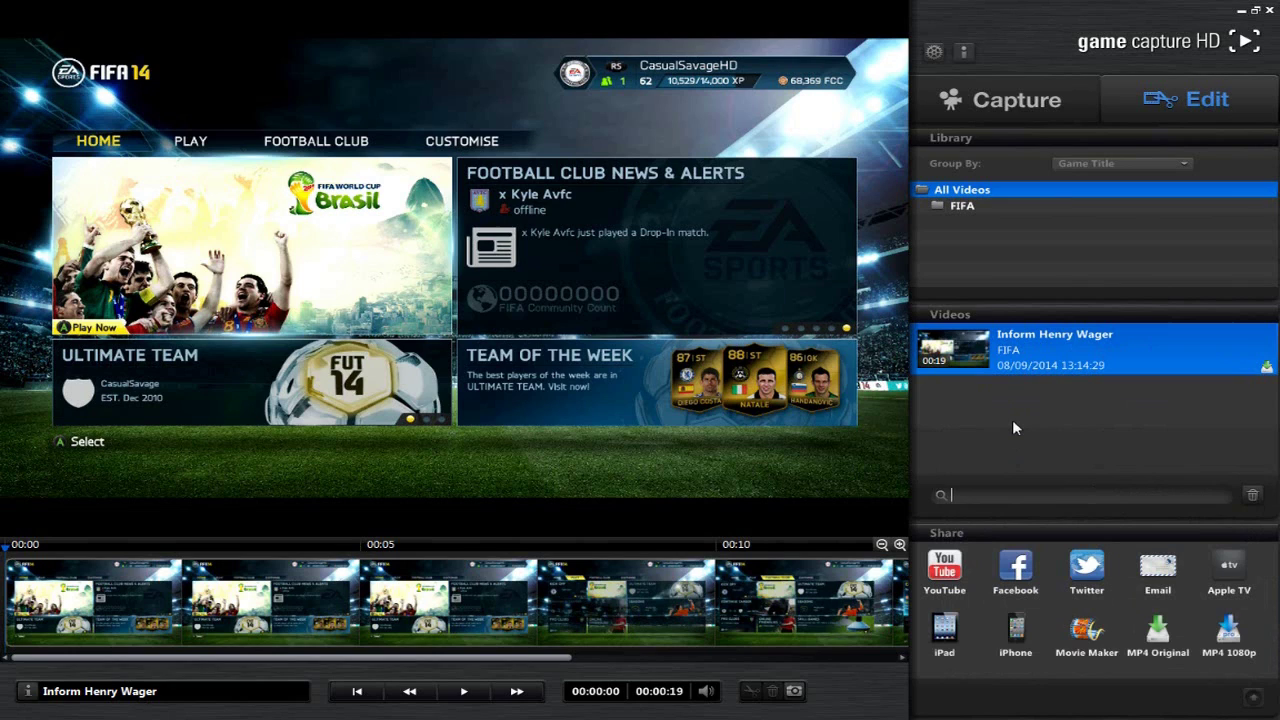
Try a library search for "in" and clear it, and view the recording's exported file in its folder
text(in)
key(BackSpace)
key(BackSpace)
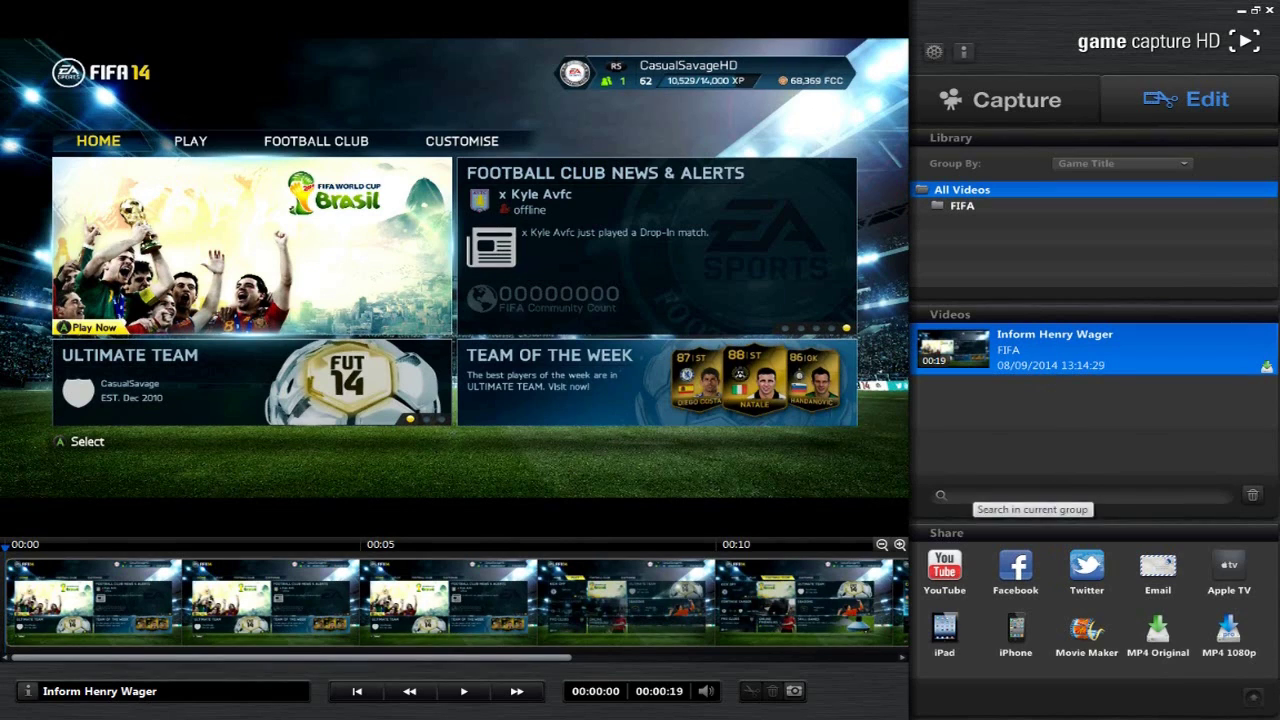
click(1267, 369)
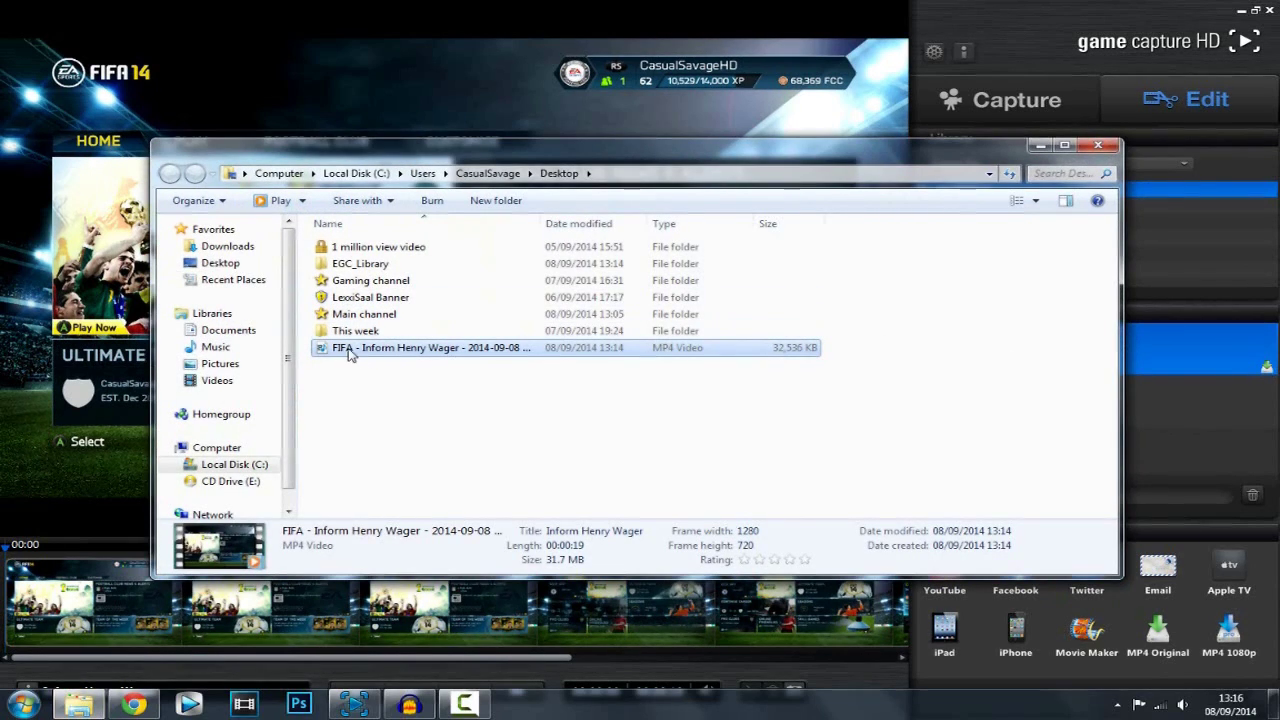
click(1098, 145)
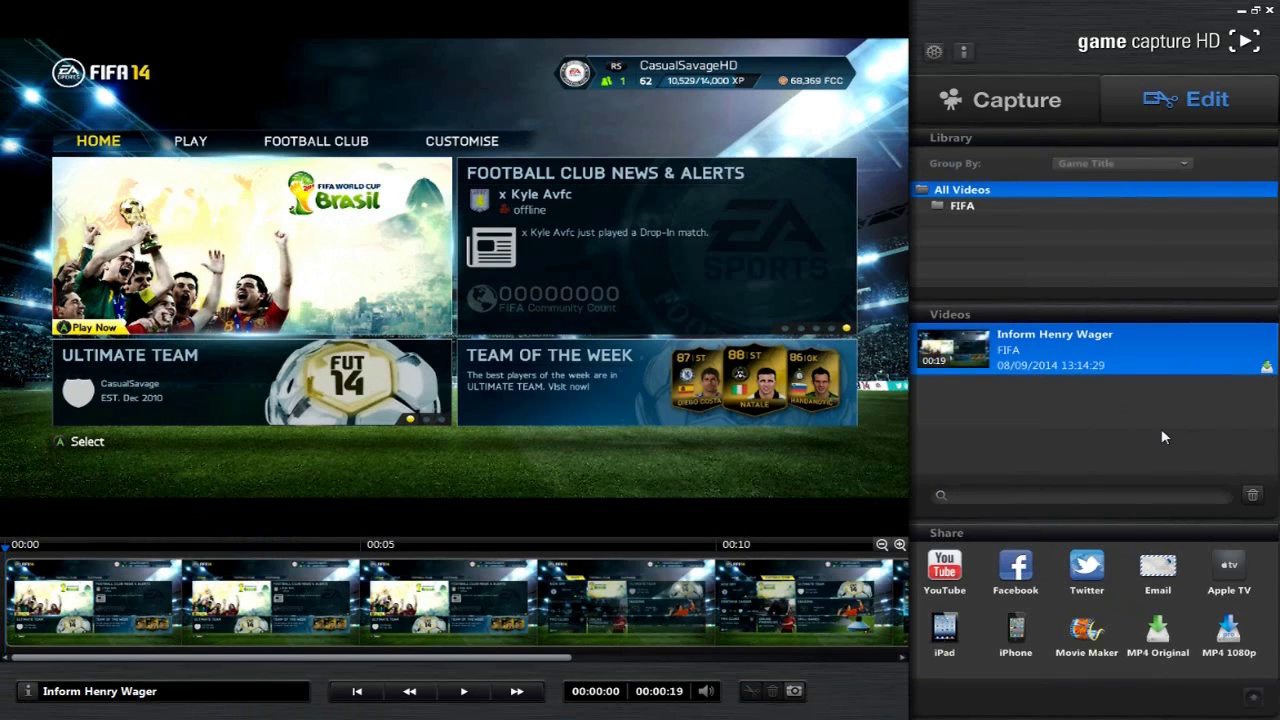
Review the whole clip on the timeline and trim its start so that about 10 seconds remain
drag(133, 660, 463, 658)
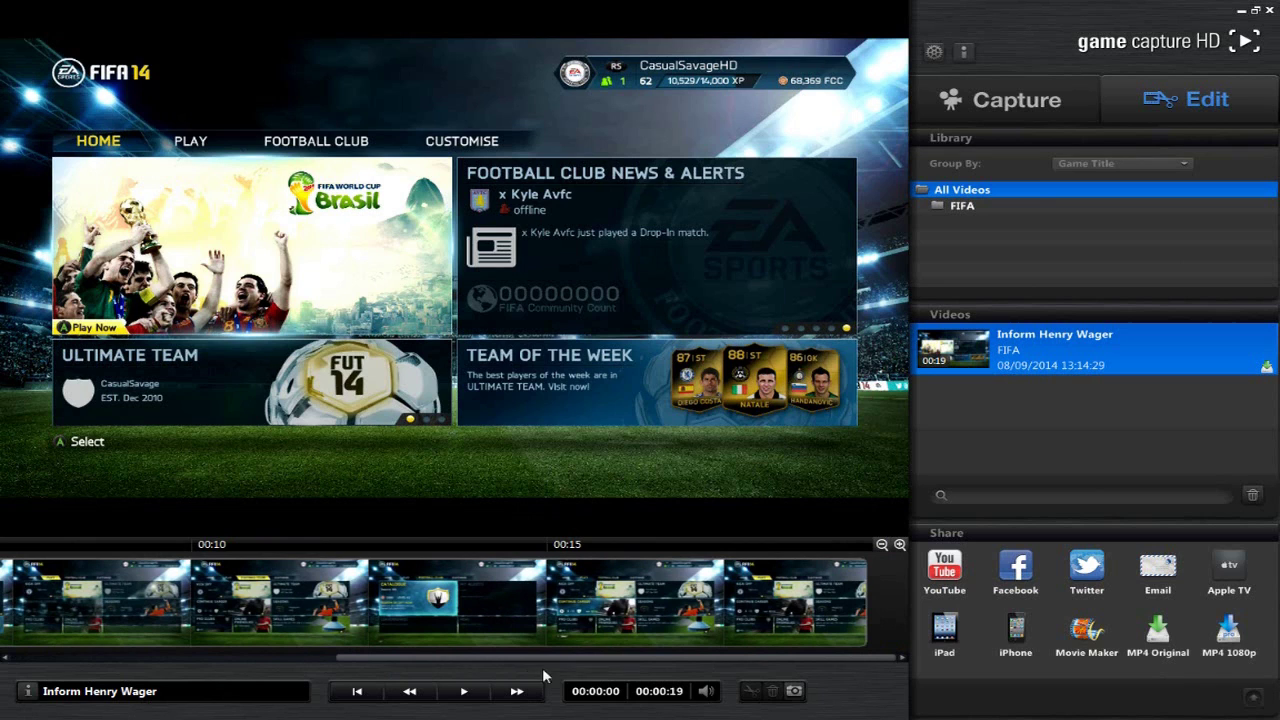
drag(592, 660, 40, 652)
click(36, 644)
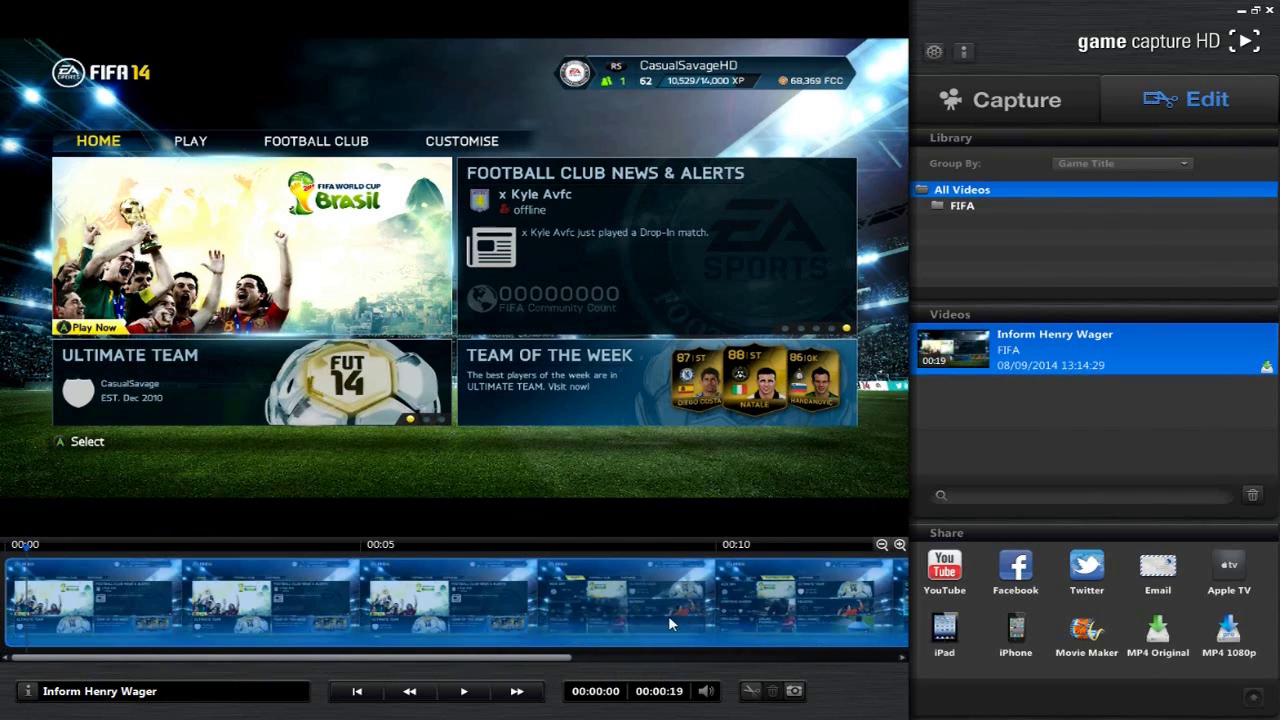
drag(138, 670, 519, 690)
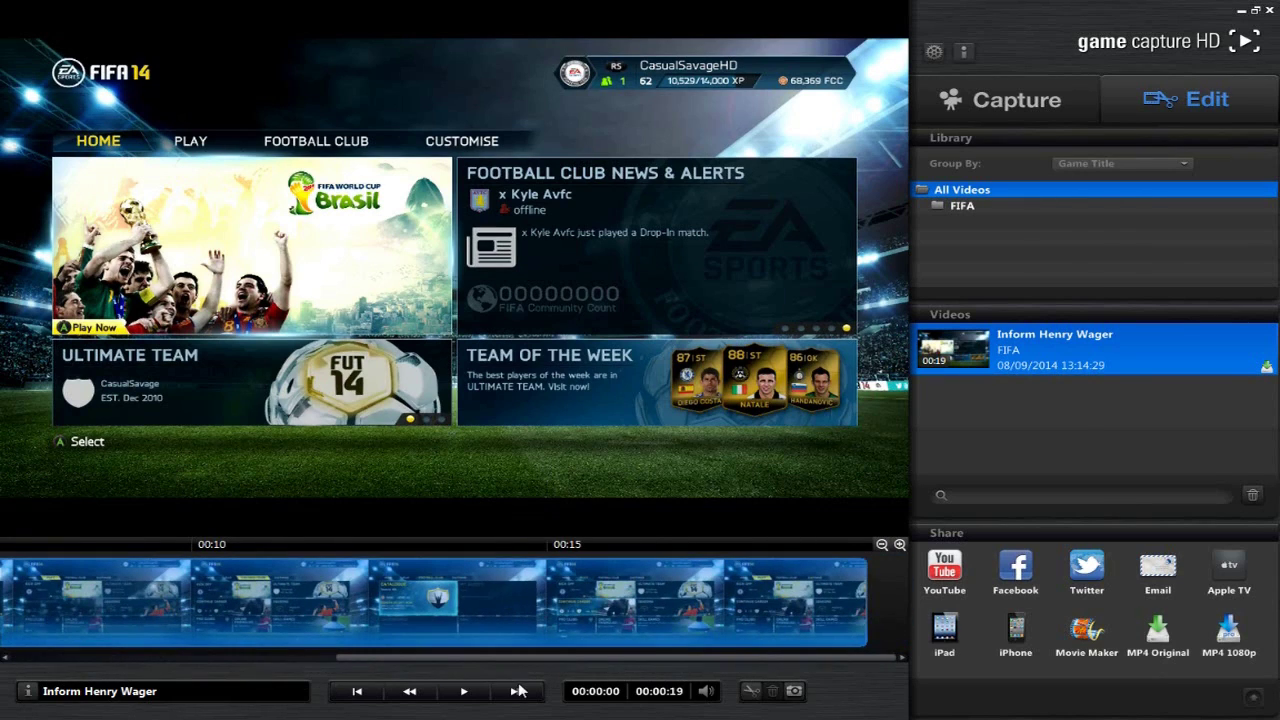
drag(450, 657, 122, 653)
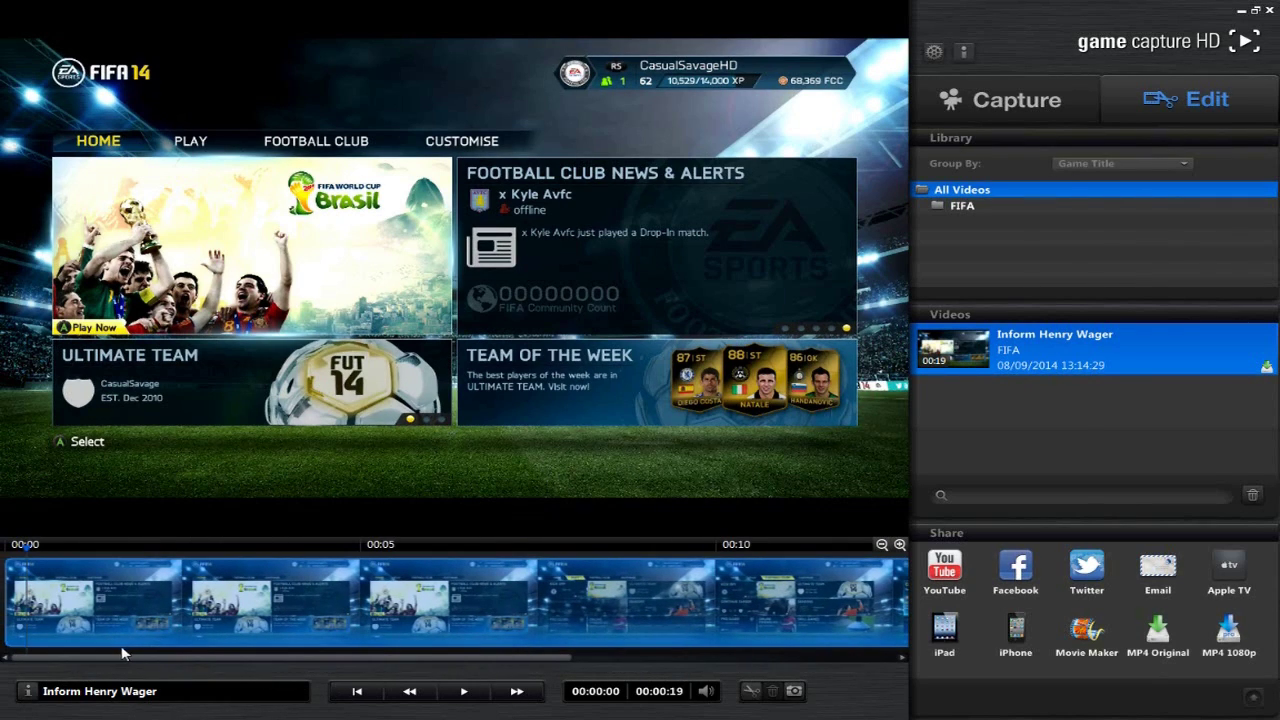
click(66, 586)
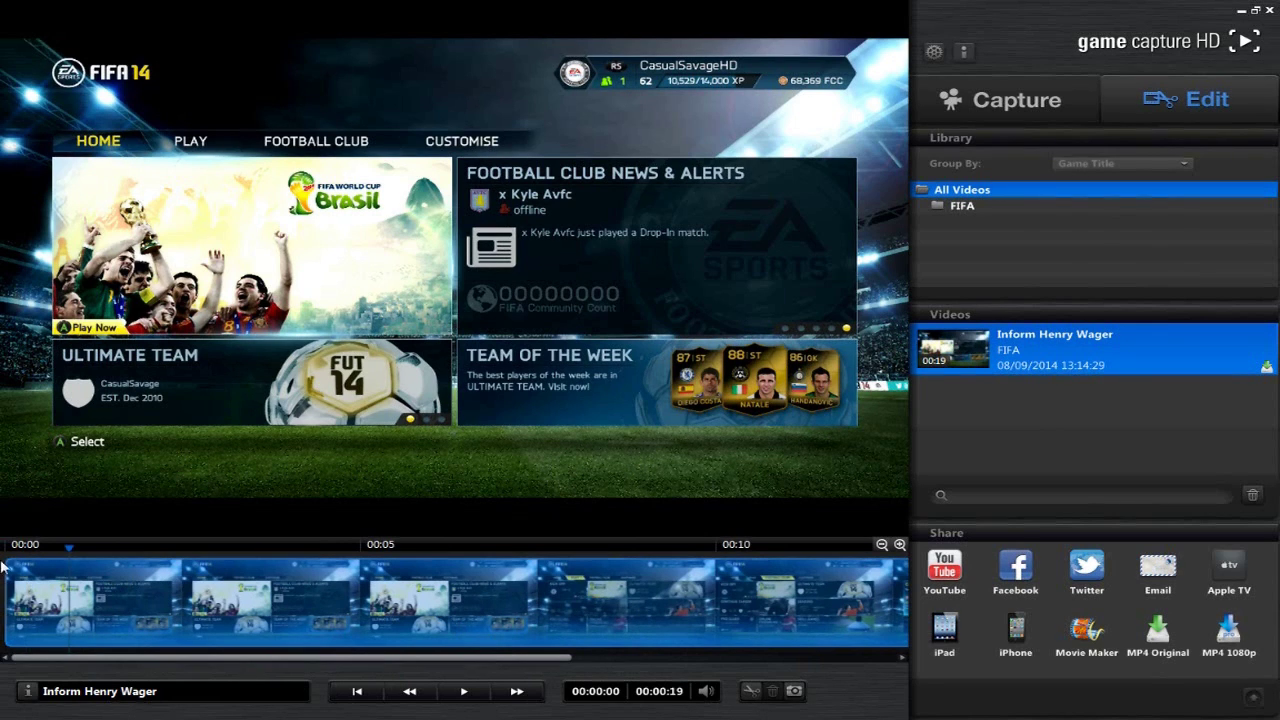
click(12, 592)
drag(62, 594, 634, 594)
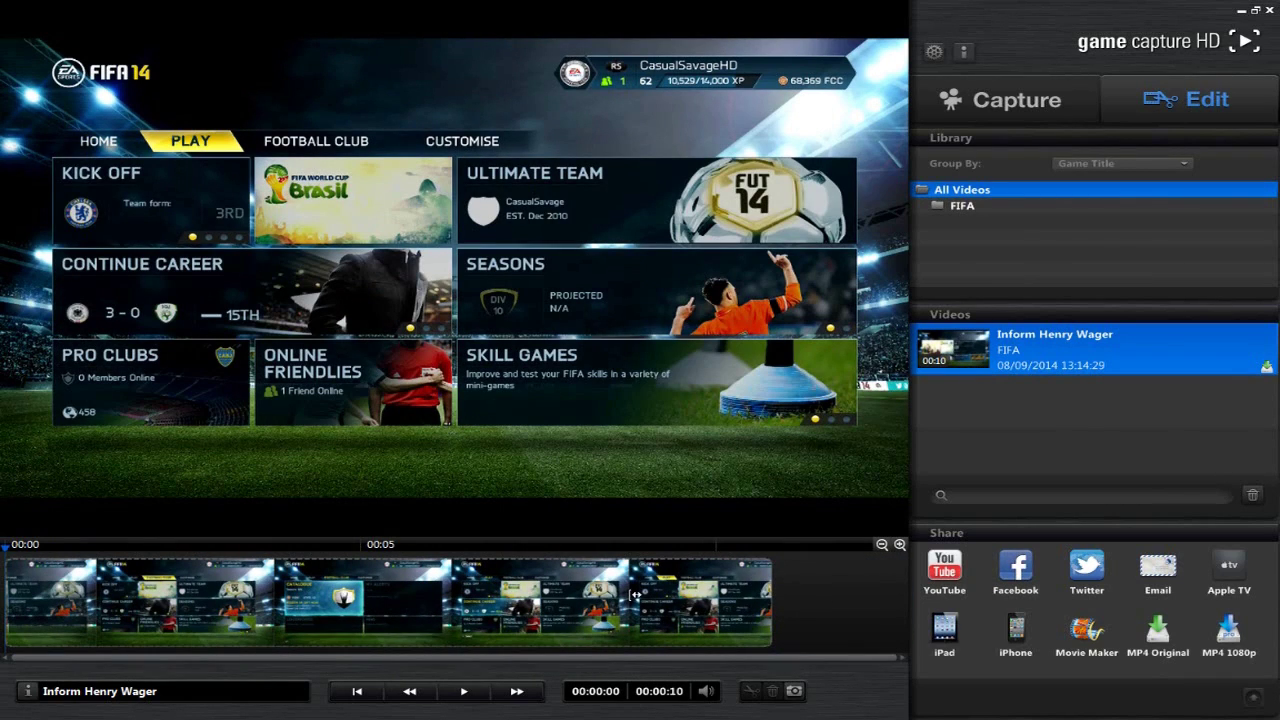
Split the trimmed clip at about 5 seconds and select the second part
click(773, 601)
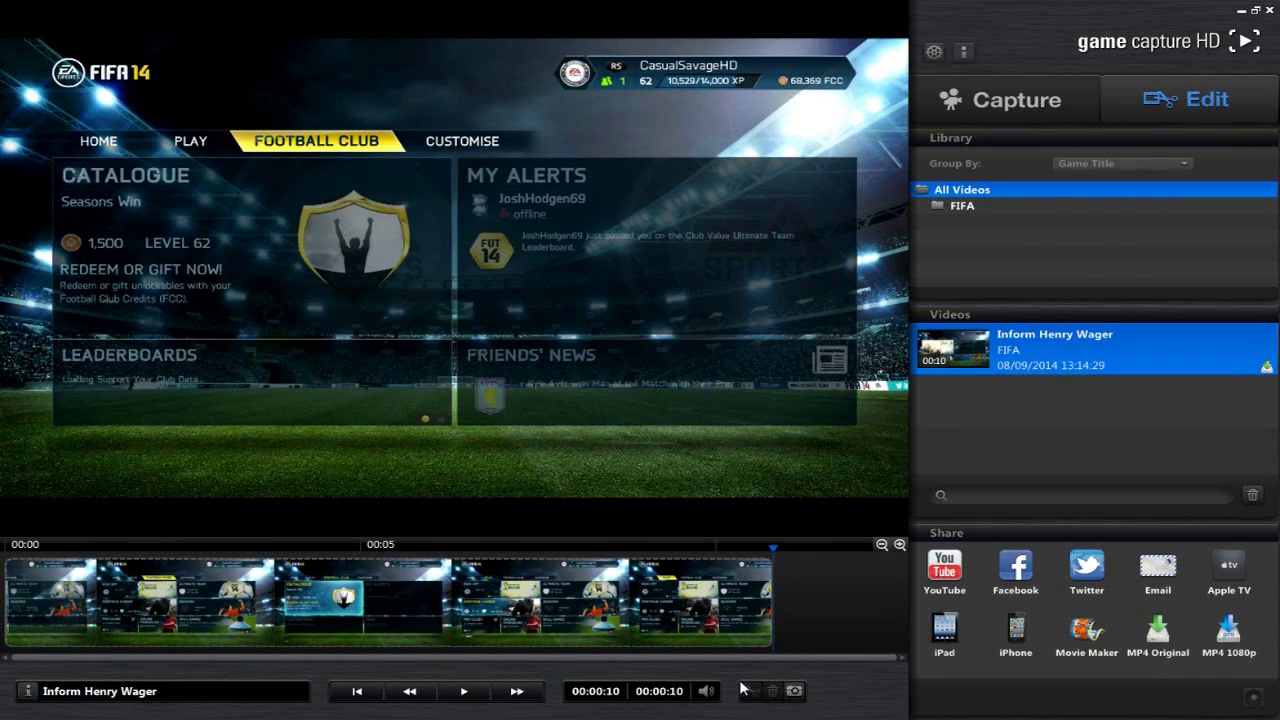
click(408, 578)
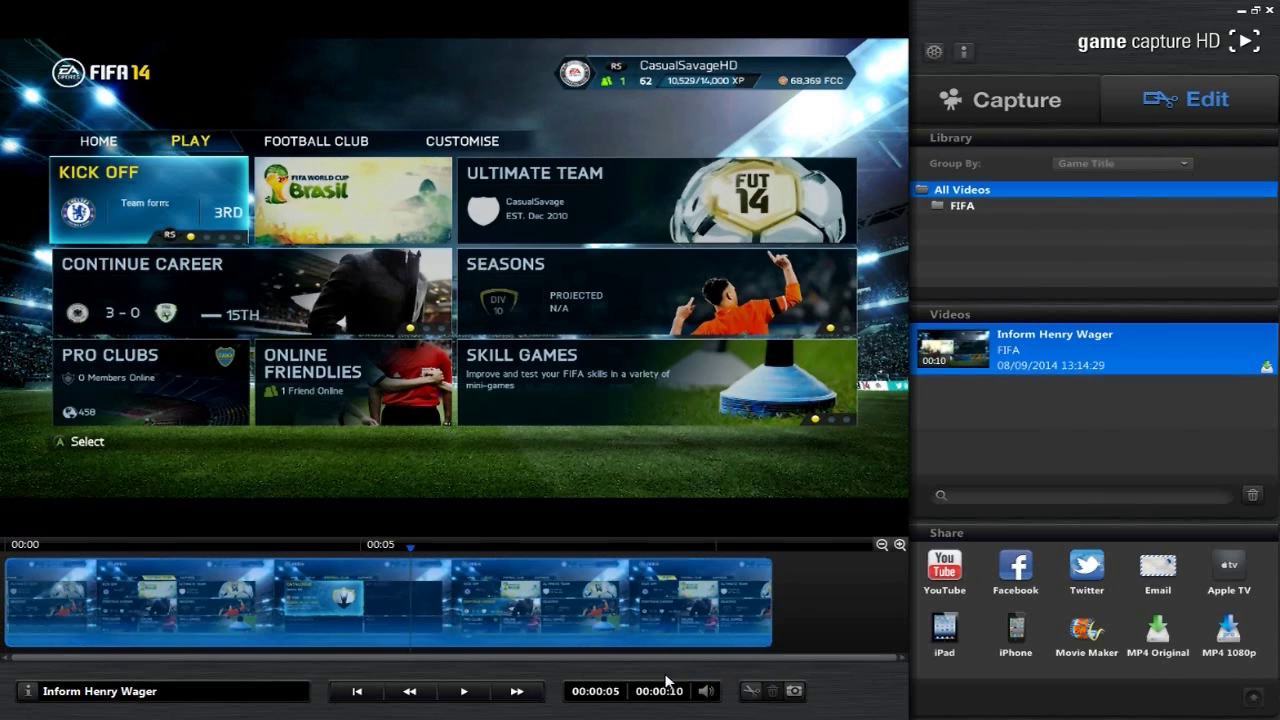
click(752, 692)
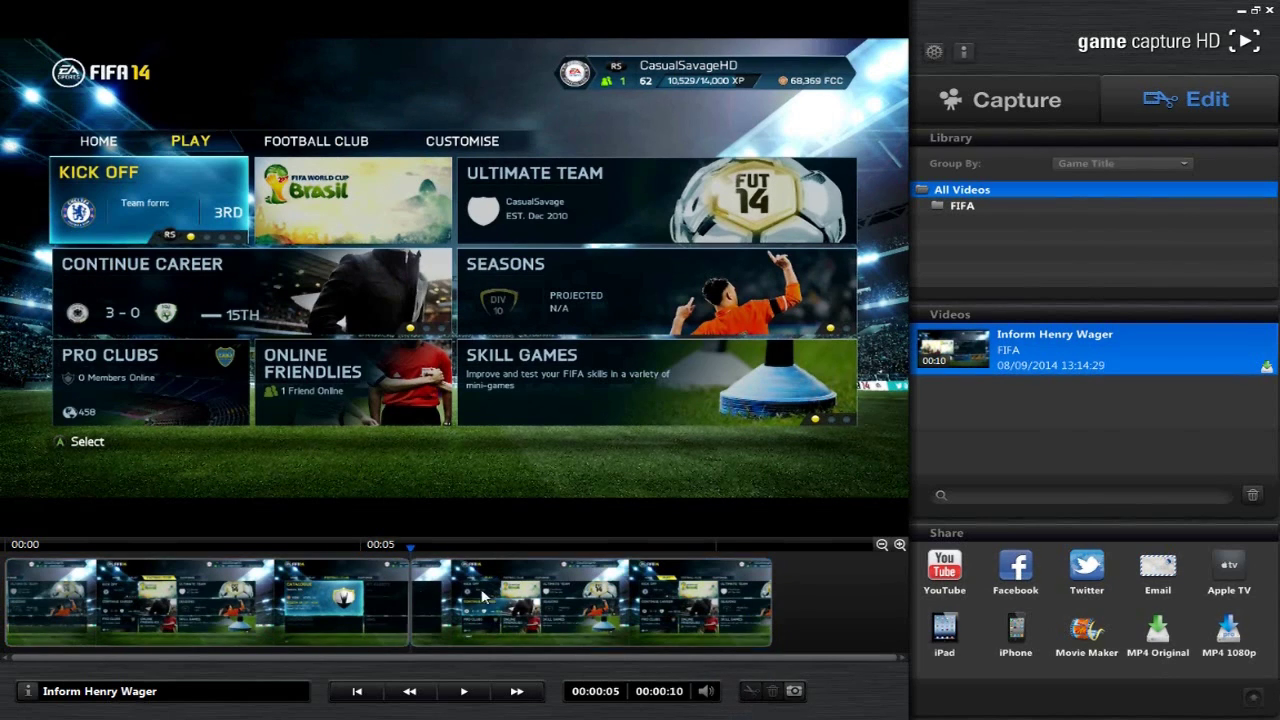
click(575, 589)
click(455, 599)
click(381, 581)
click(494, 590)
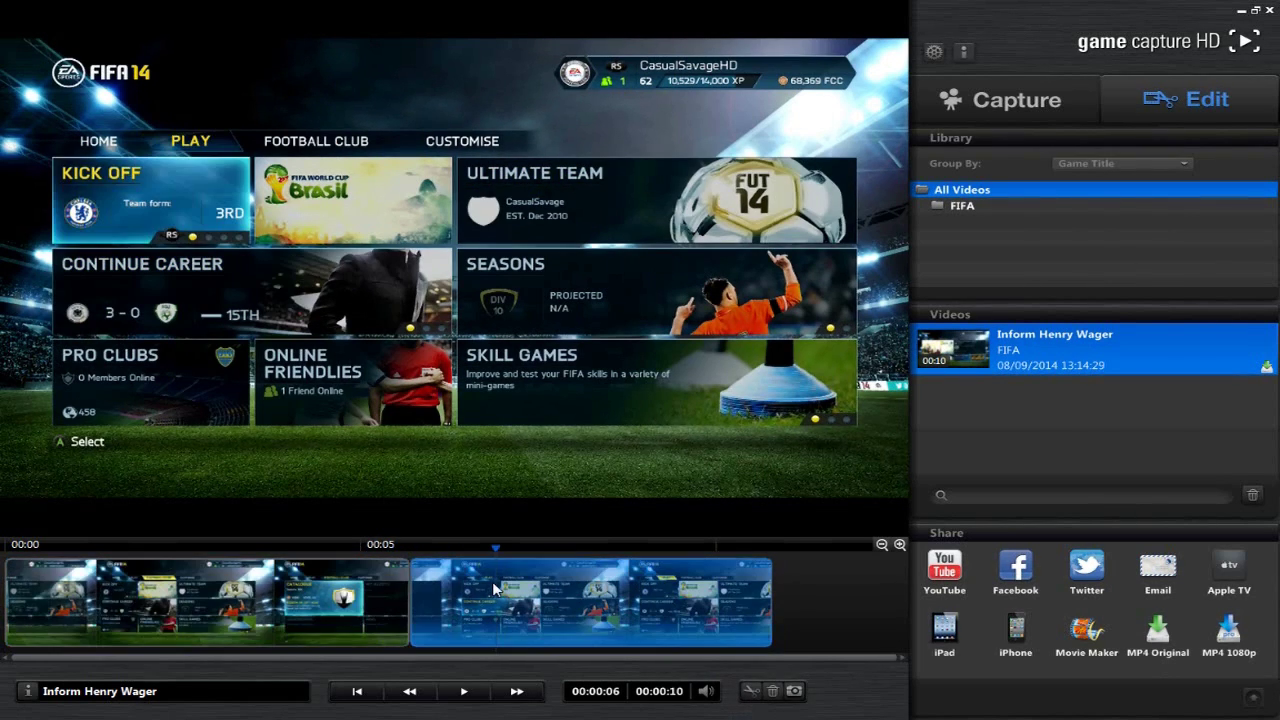
View the clip preview in full screen, return to the editor, and play the clip to its end
click(881, 545)
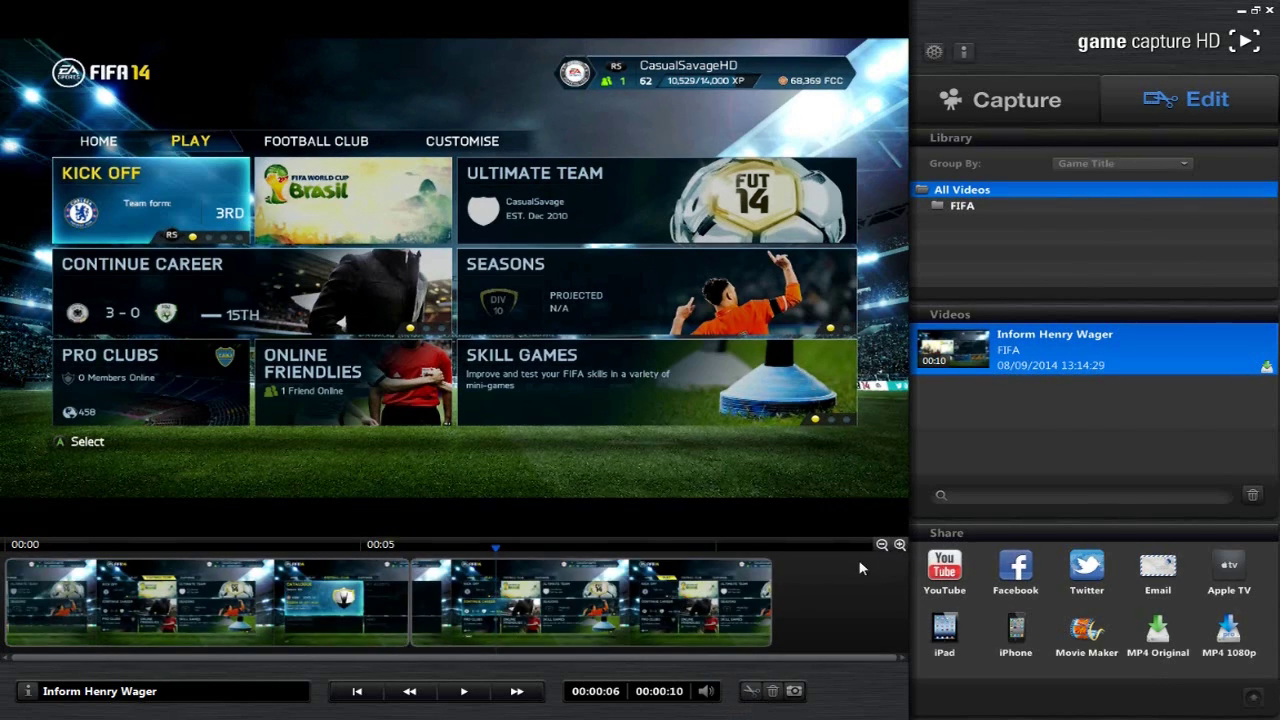
double_click(888, 484)
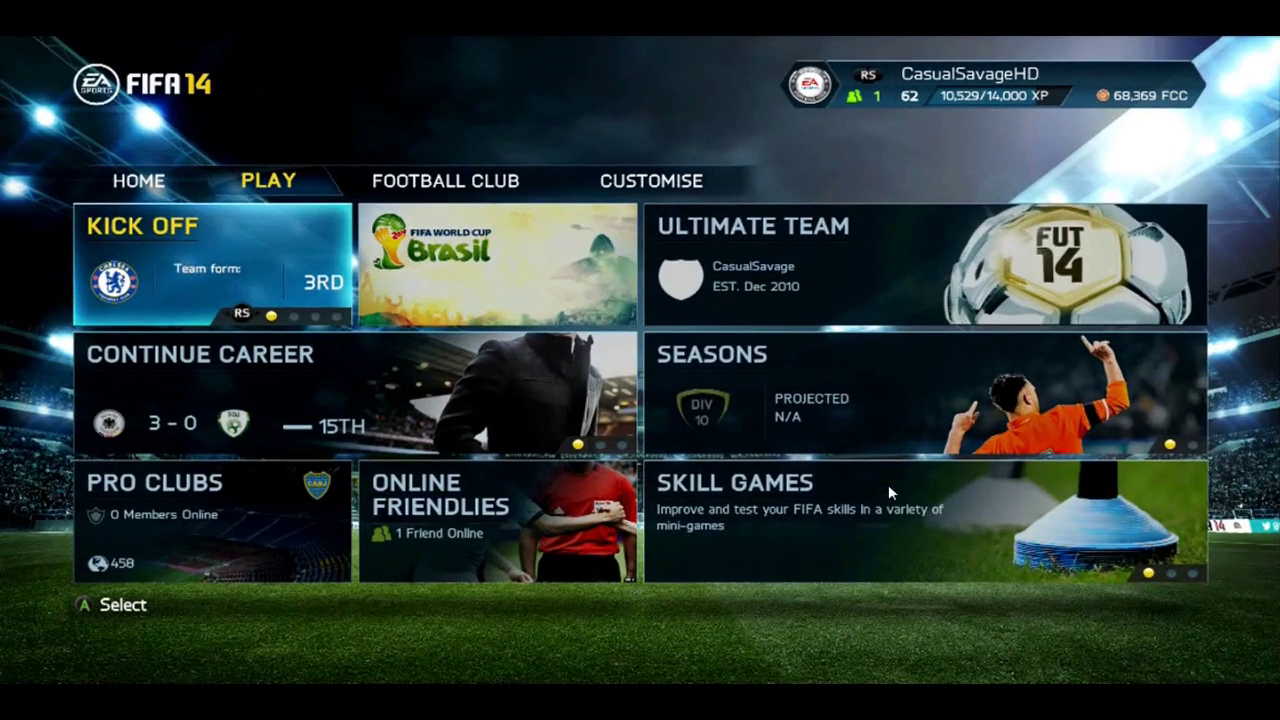
double_click(888, 484)
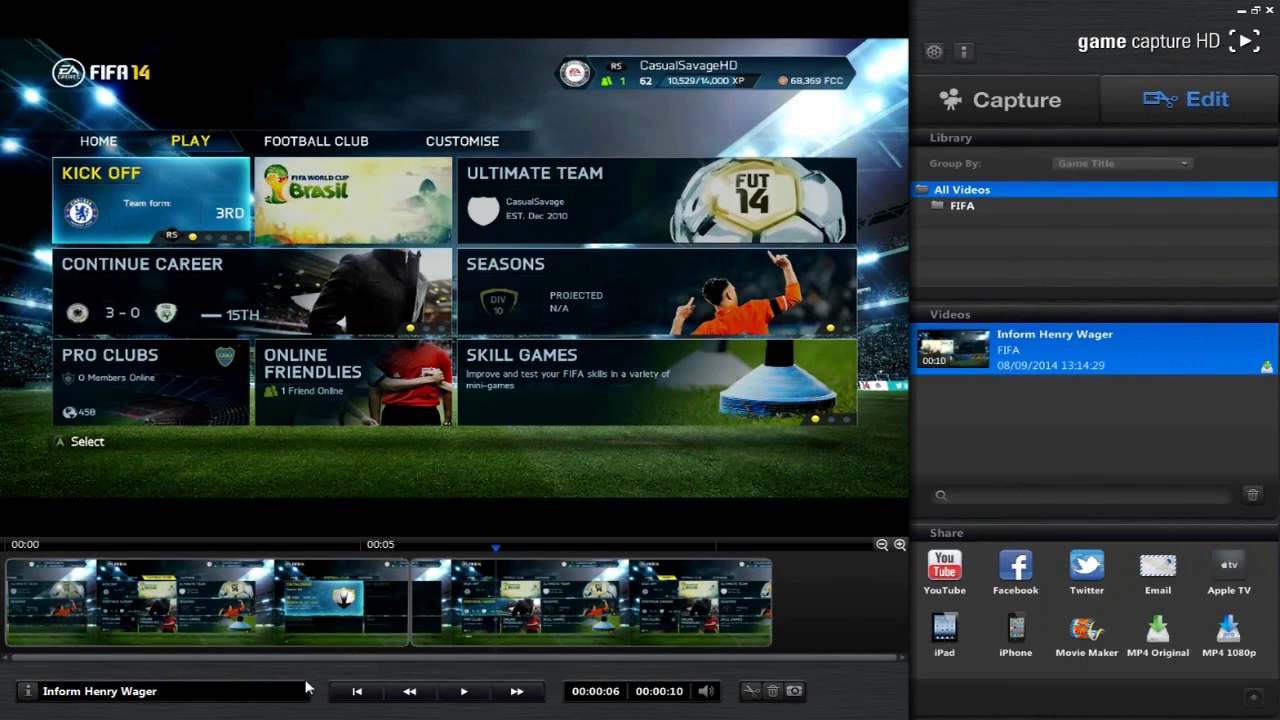
click(465, 693)
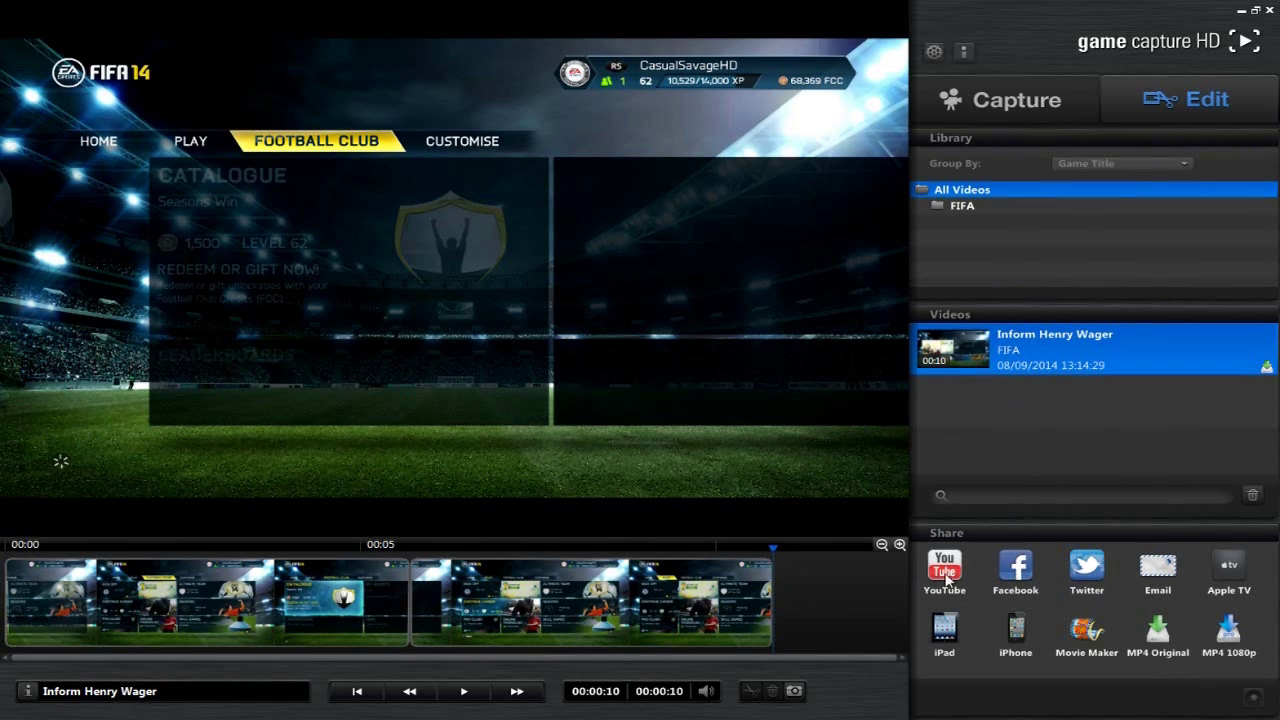
Select the first part of the clip and open the Google sign-in for sharing it to YouTube
click(511, 611)
click(149, 594)
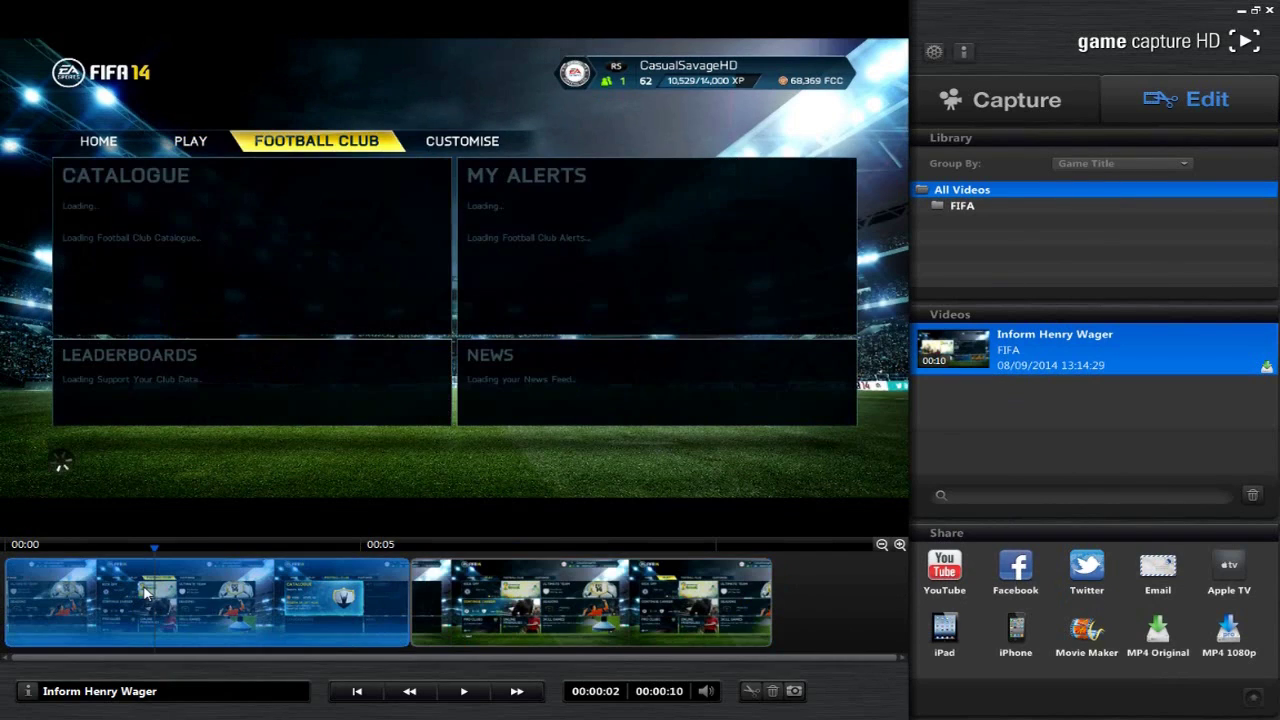
click(945, 568)
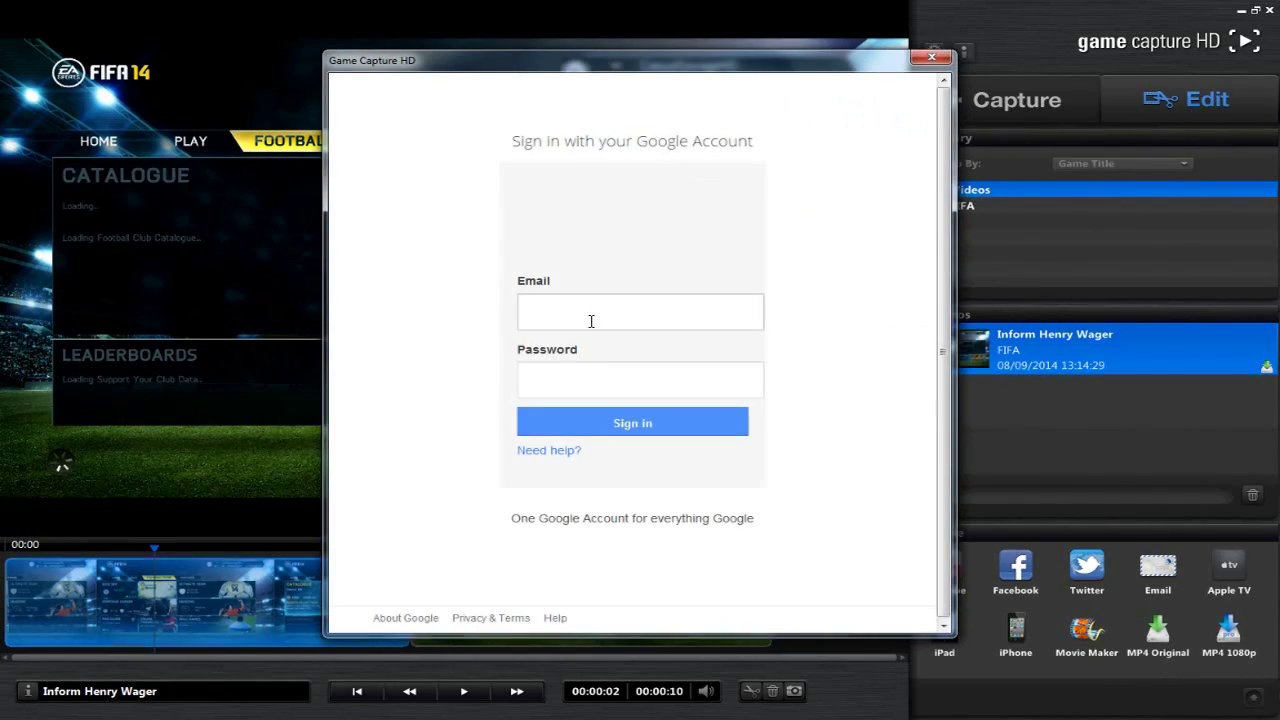
click(557, 312)
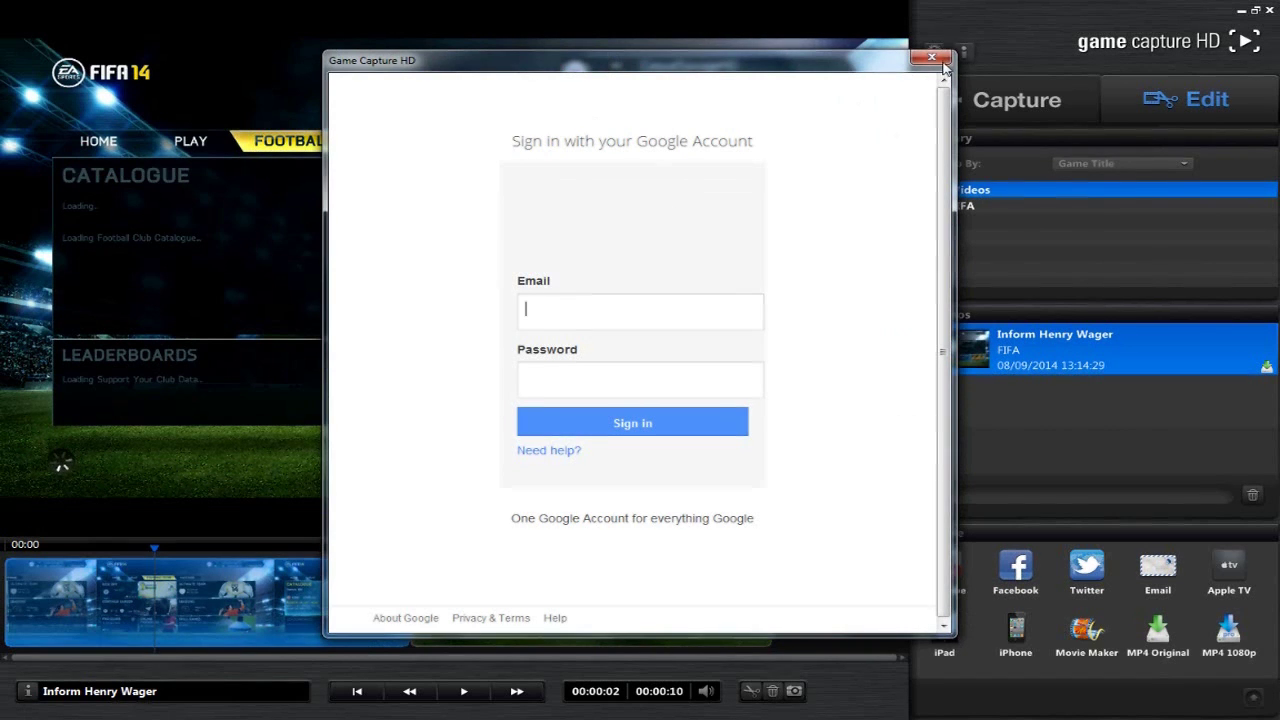